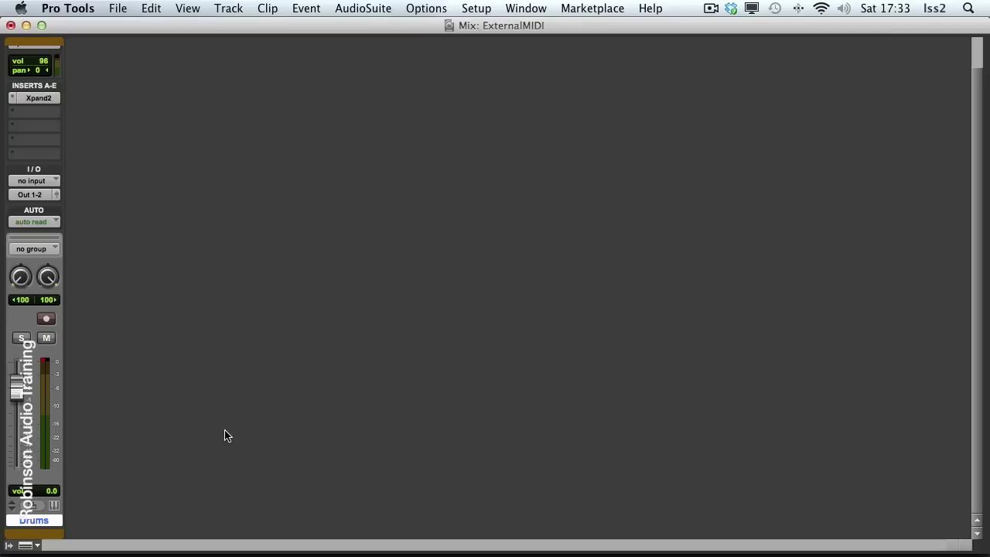
Step: Open Audio MIDI Setup's MIDI Studio window listing IAC Driver, Network, Keystation and Saffire 6USB
mouse_move(571, 554)
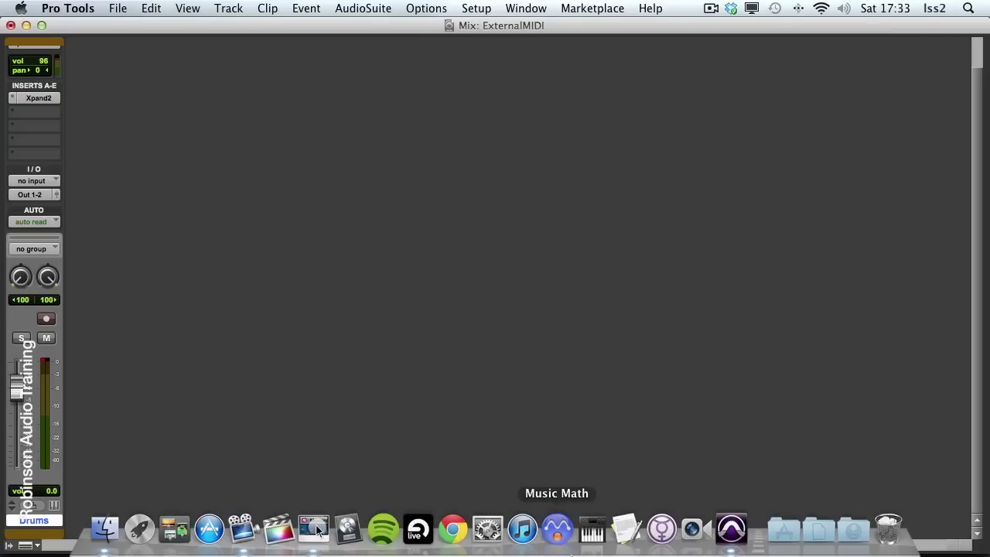
left_click(592, 533)
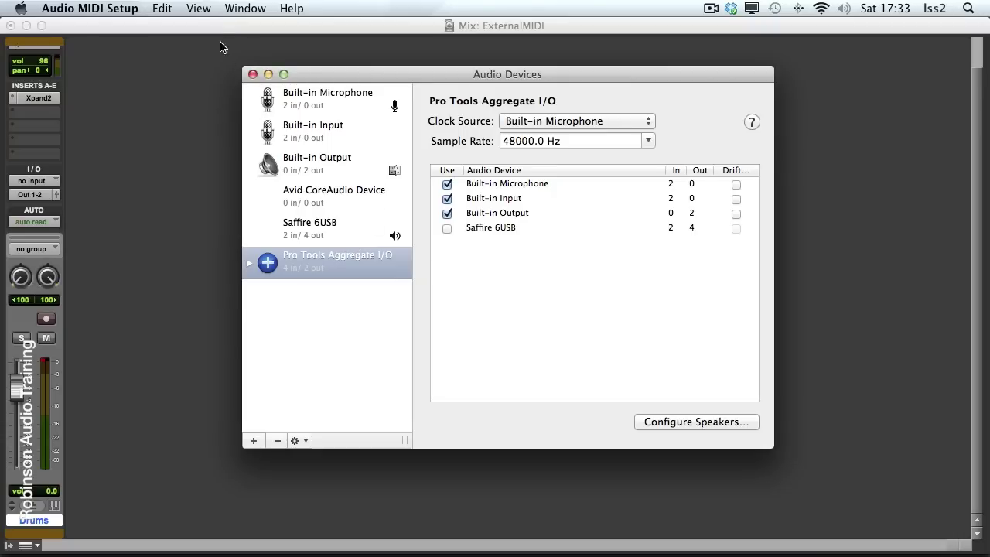
left_click(237, 6)
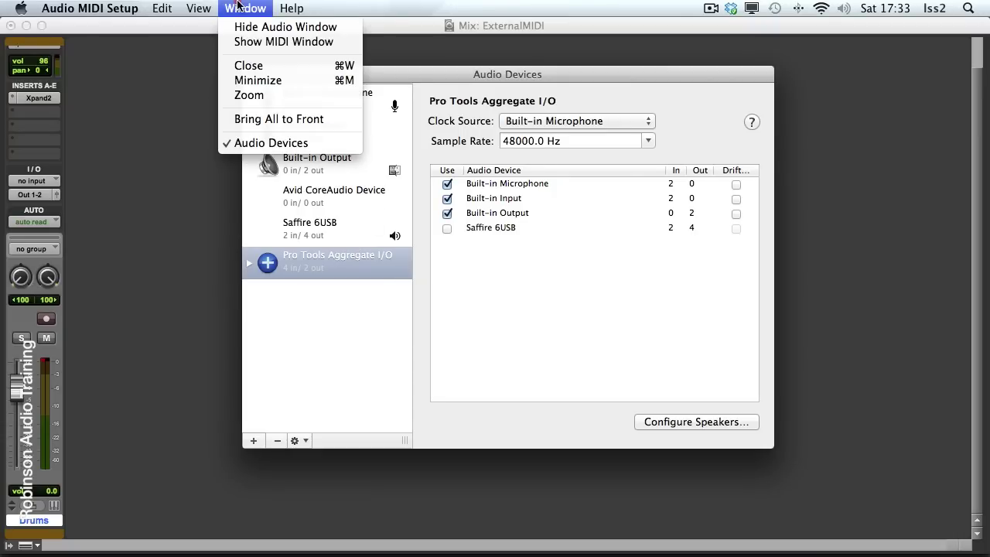
left_click(241, 41)
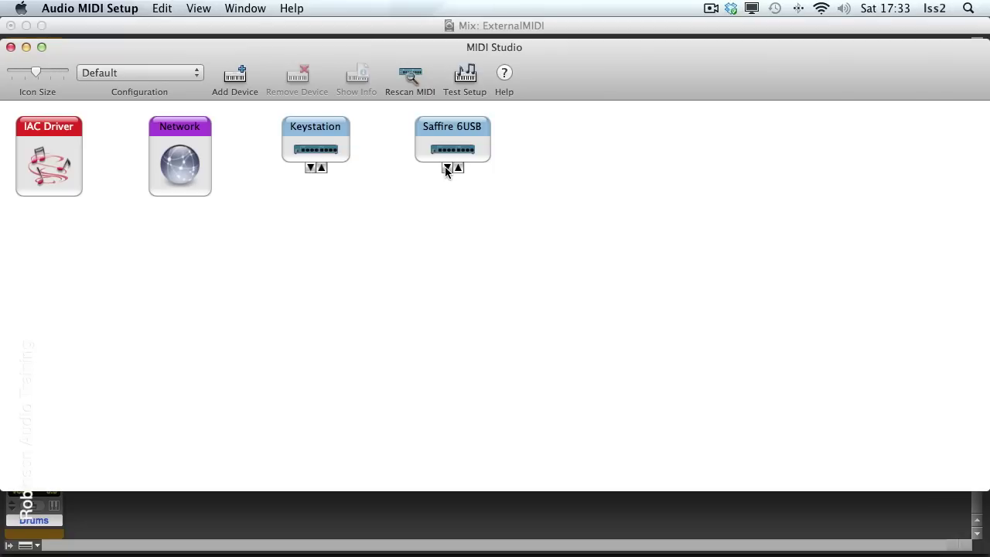
Step: Add a new external MIDI device, move it to the studio's centre and open its properties
left_click(235, 75)
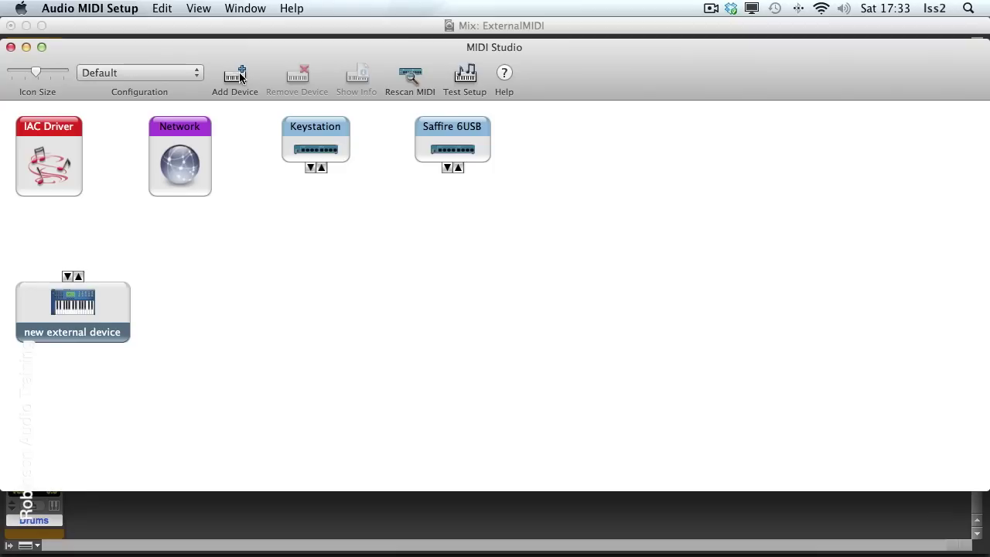
left_click_drag(74, 301, 410, 267)
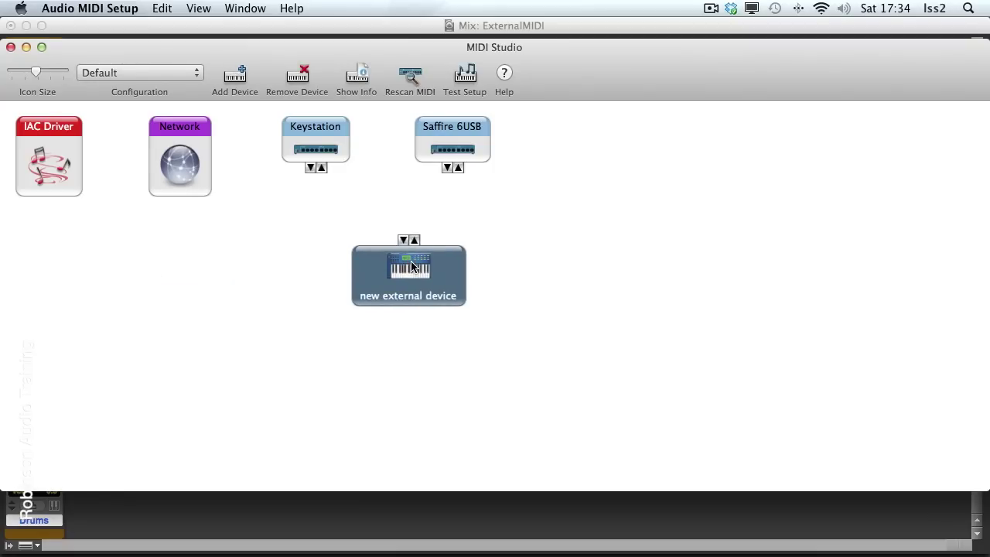
double_click(410, 267)
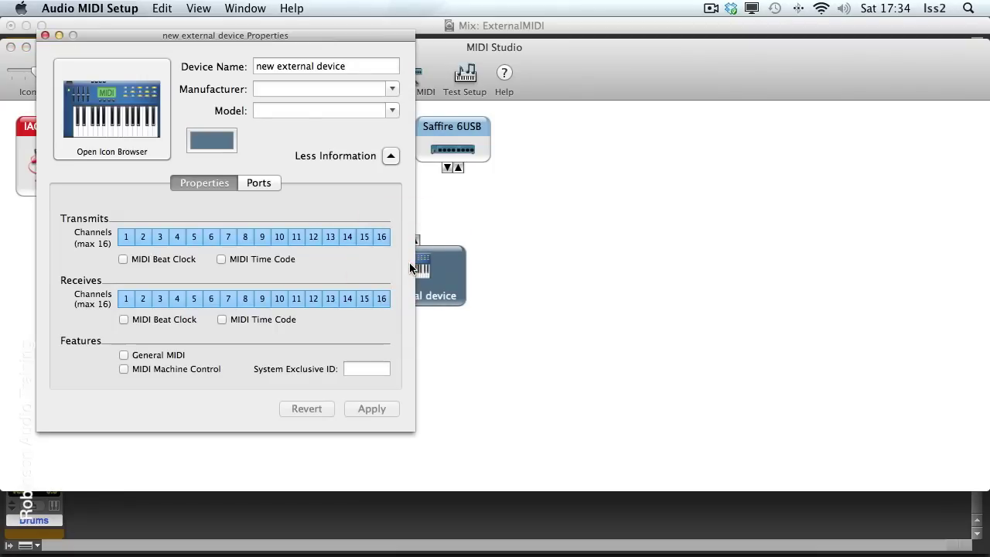
Step: Name the device DeepBass9, set manufacturer to Control Synthesis, and turn off transmit channels 1–16
double_click(298, 67)
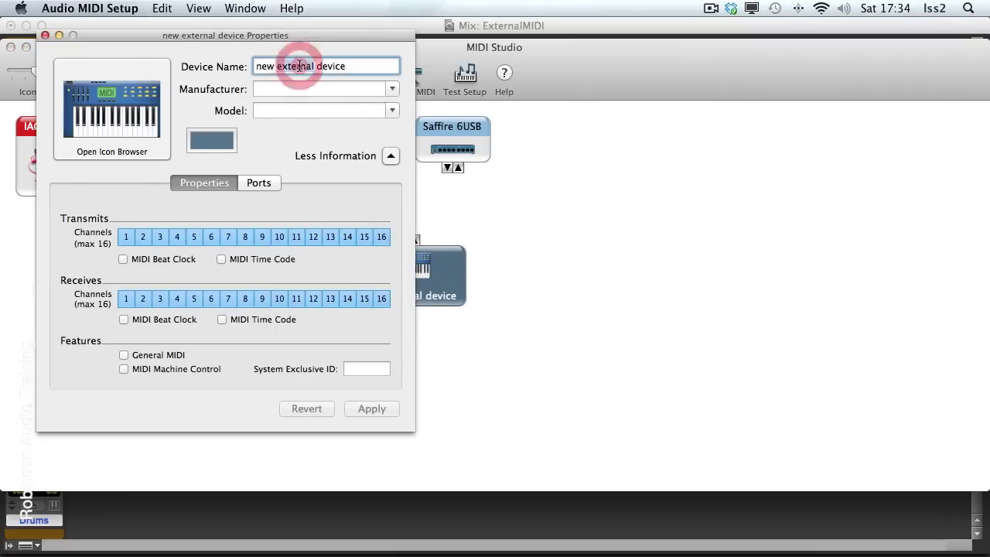
triple_click(299, 66)
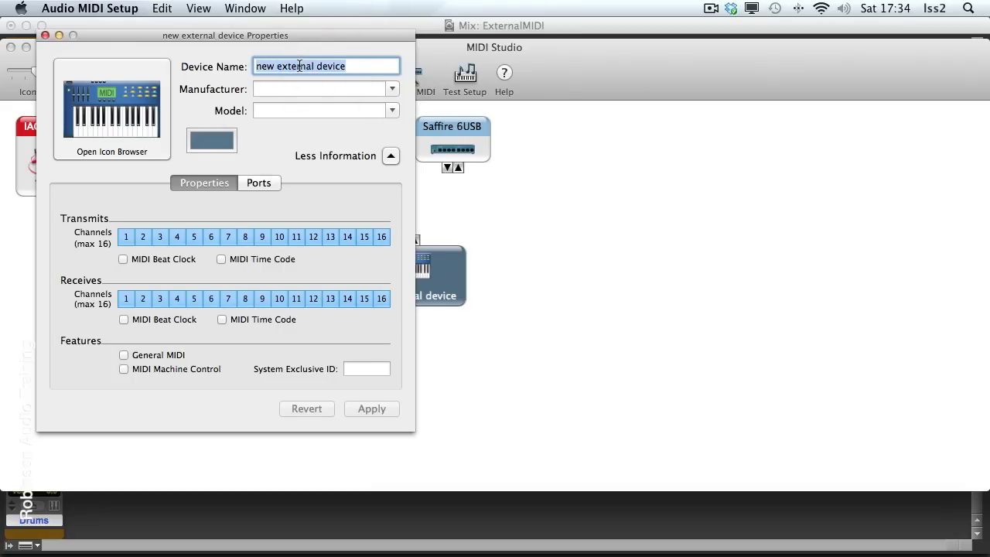
type("DeepB")
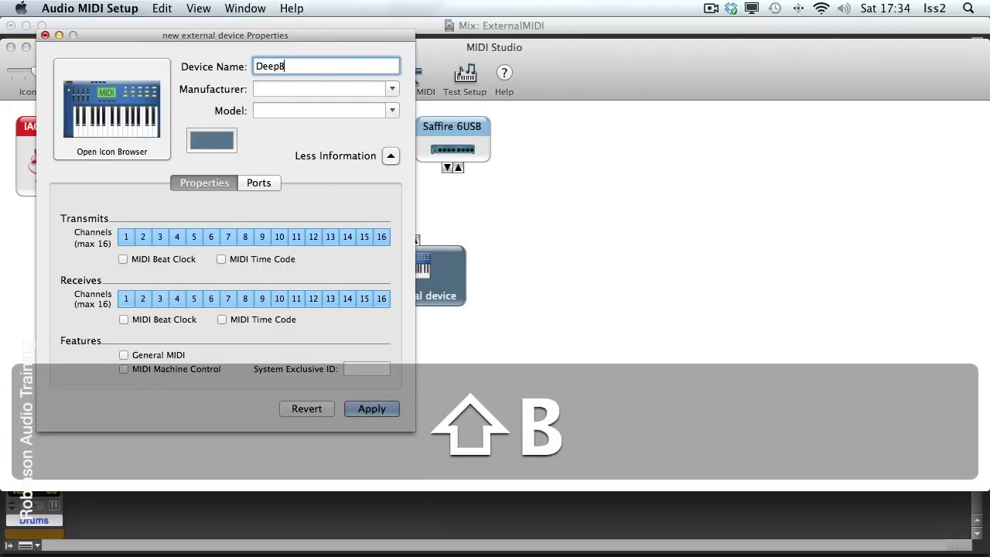
type("ass9")
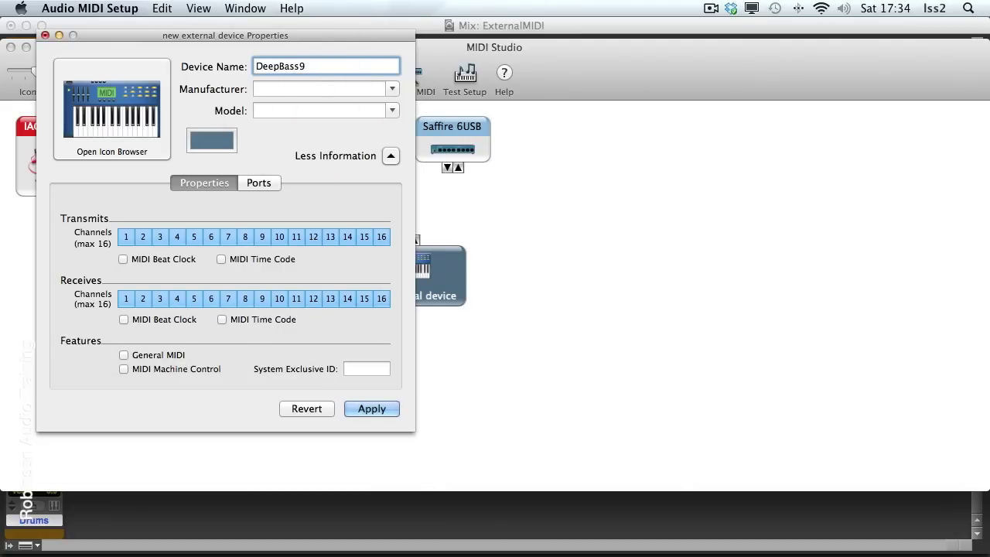
key("Tab")
type("Co")
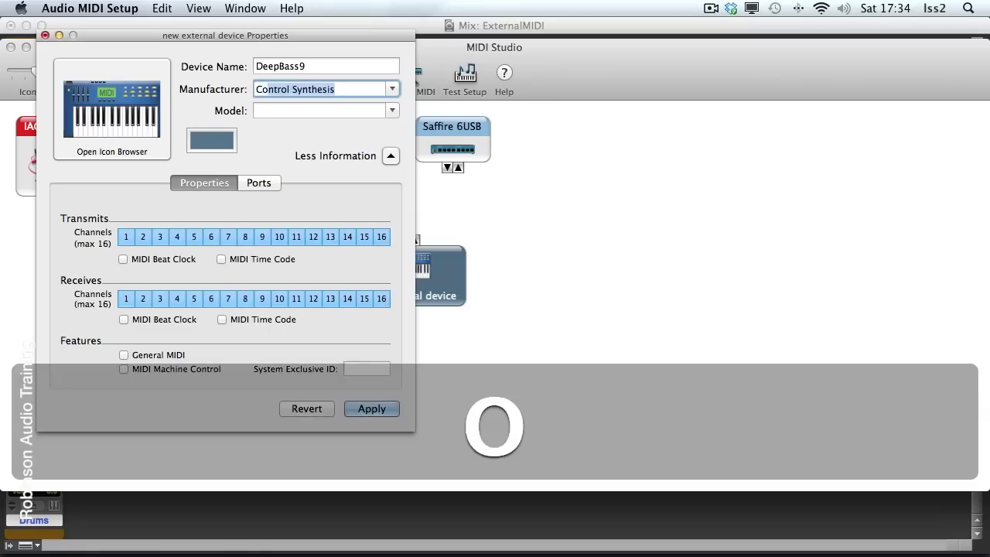
type("ntrol ")
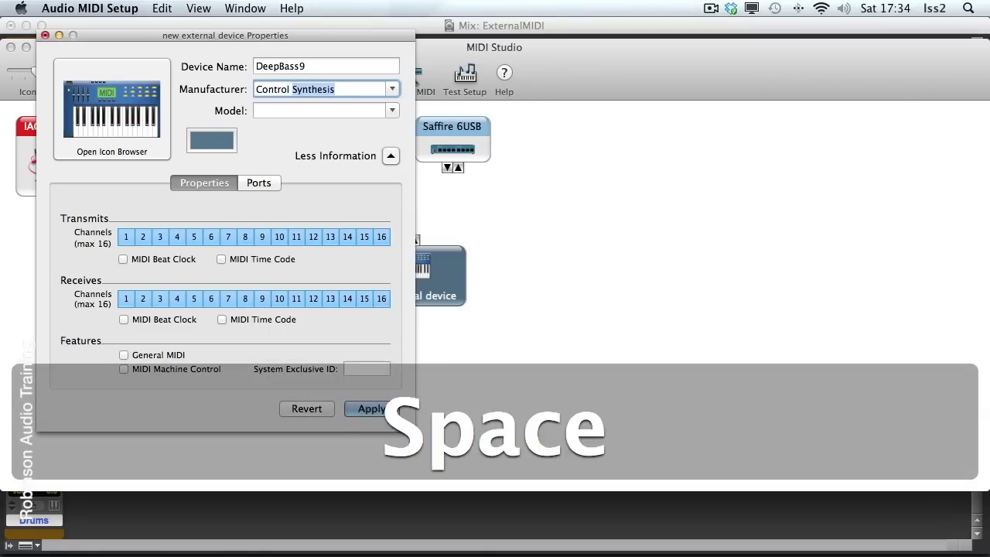
type("Synth")
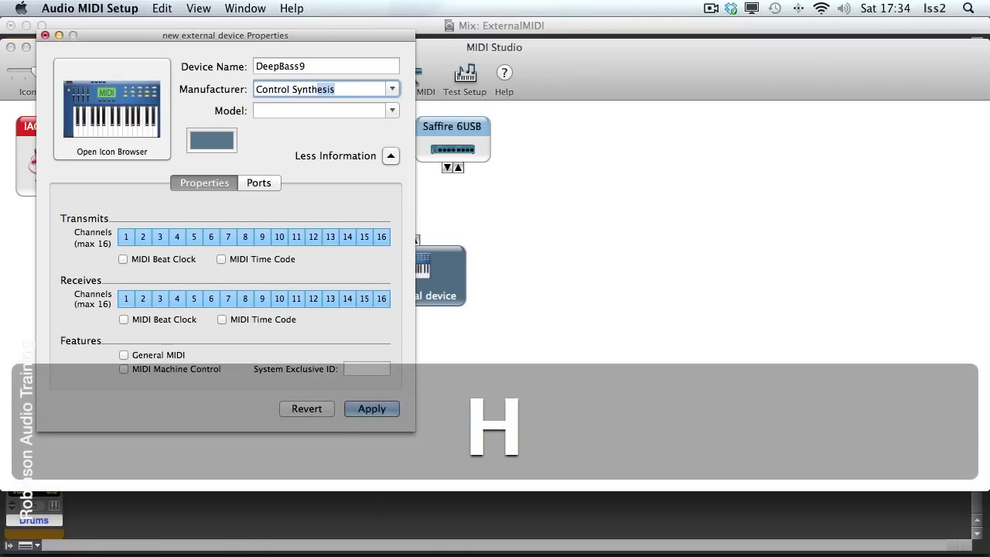
type("esis")
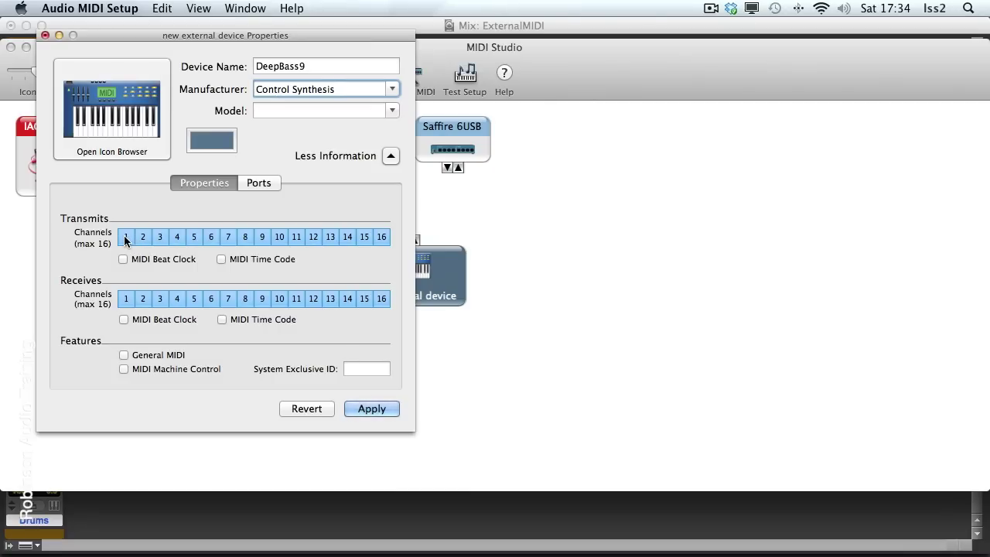
left_click_drag(125, 240, 391, 240)
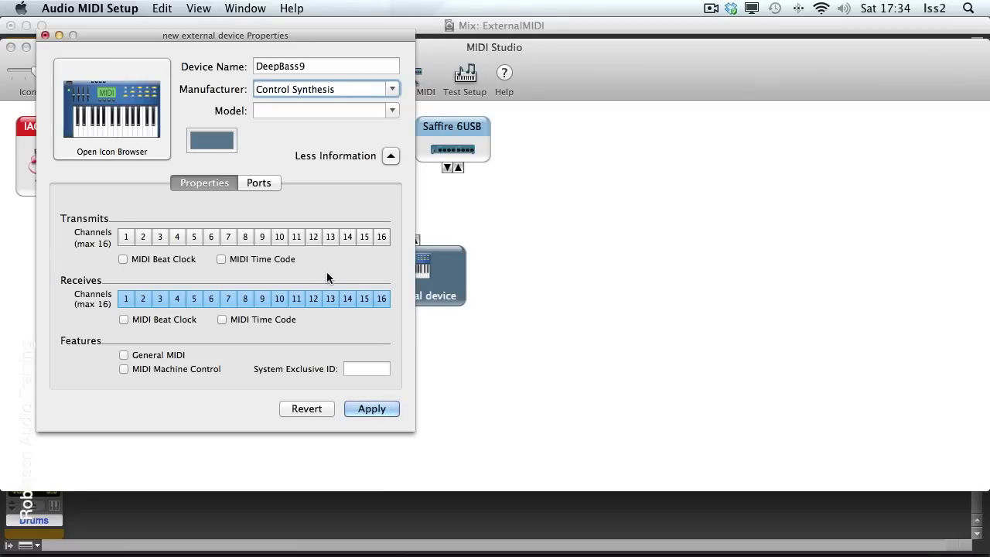
Step: Browse the Generic icon set in the Icon Browser, then apply the DeepBass9 device settings
left_click(111, 120)
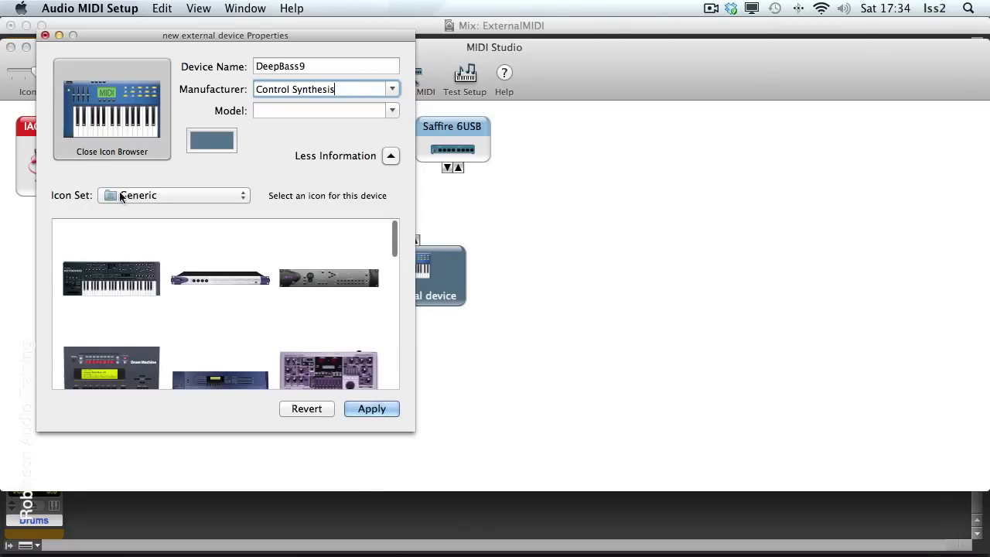
left_click(158, 195)
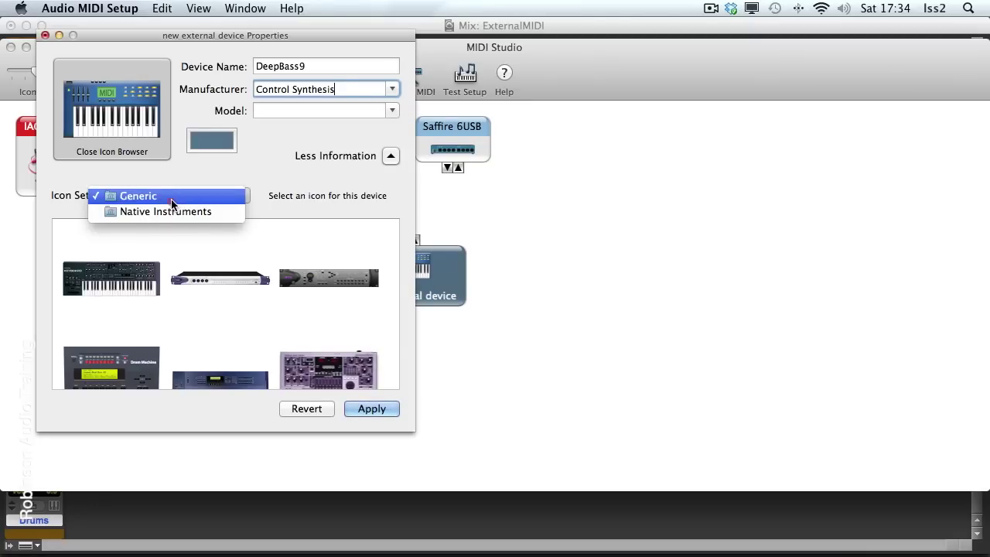
left_click(171, 199)
scroll(207, 290, "down", 3)
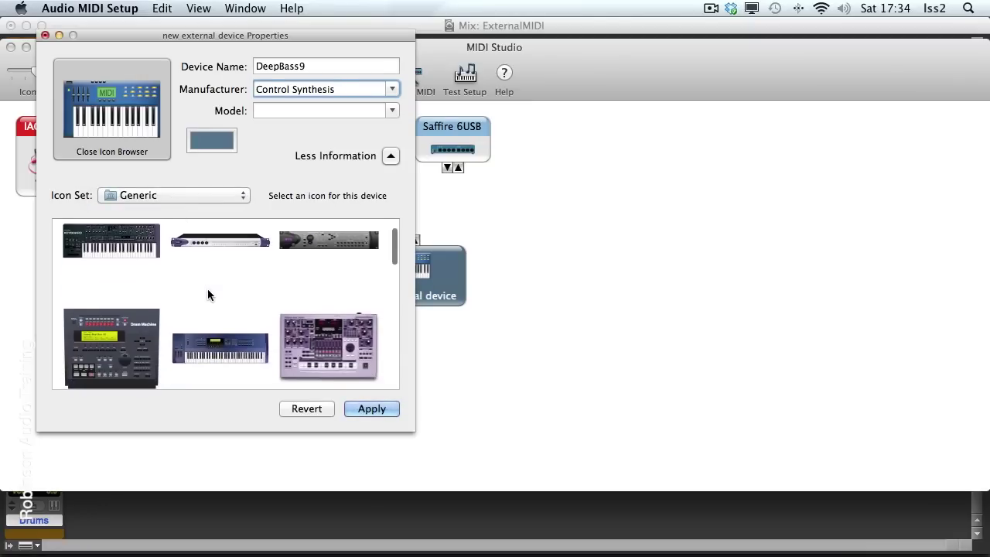
scroll(207, 294, "down", 10)
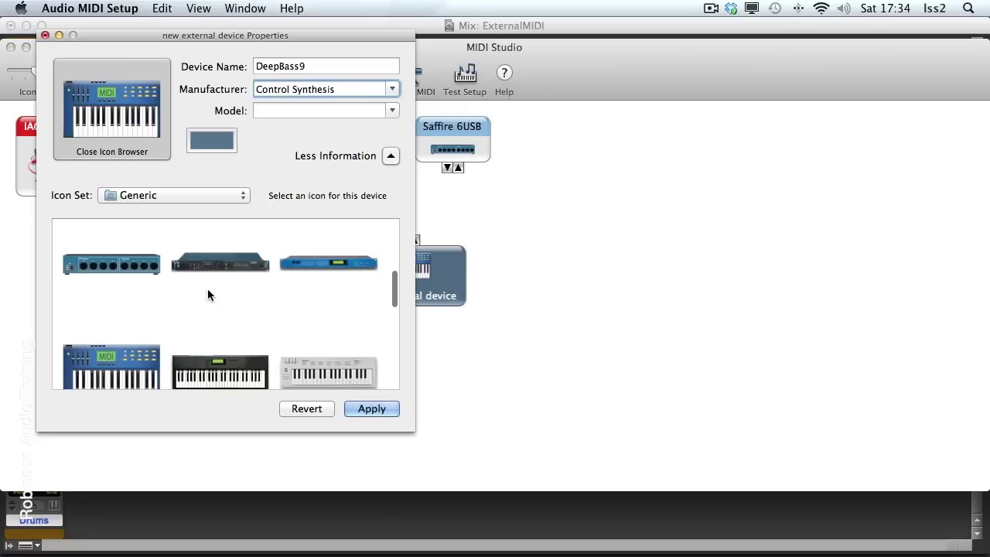
scroll(208, 294, "down", 1)
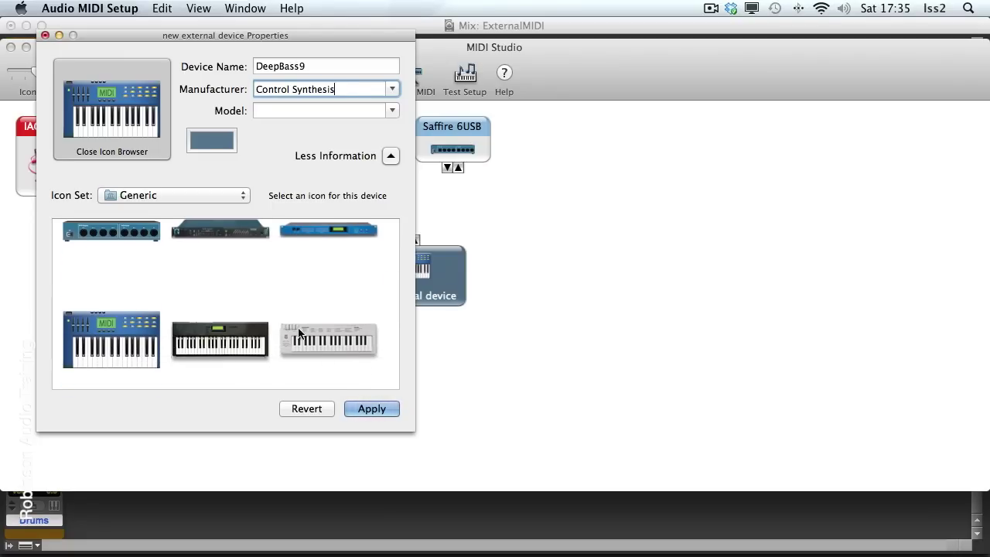
left_click(363, 409)
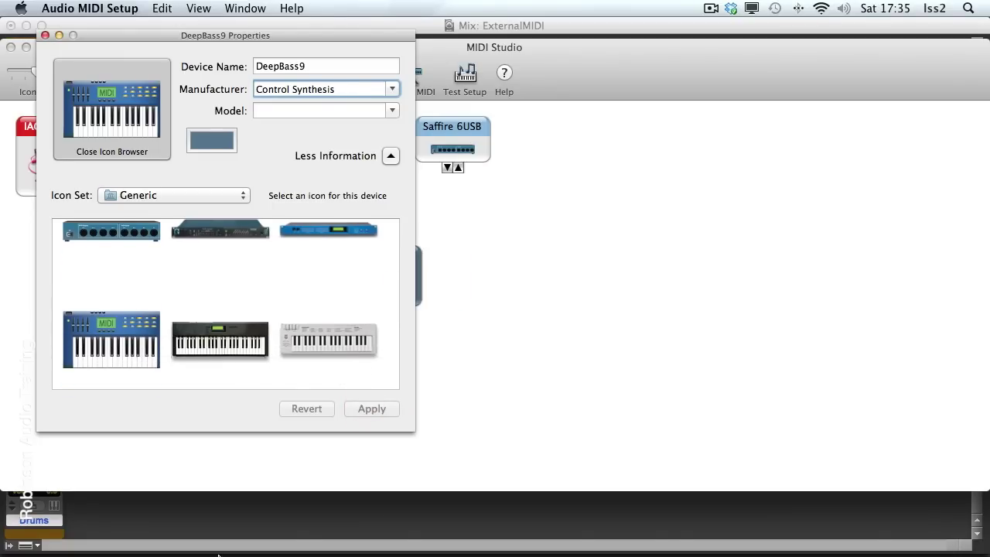
Step: In Finder, open Macintosh HD > Library > Audio > MIDI Devices > Generic > Images
mouse_move(208, 541)
left_click(107, 534)
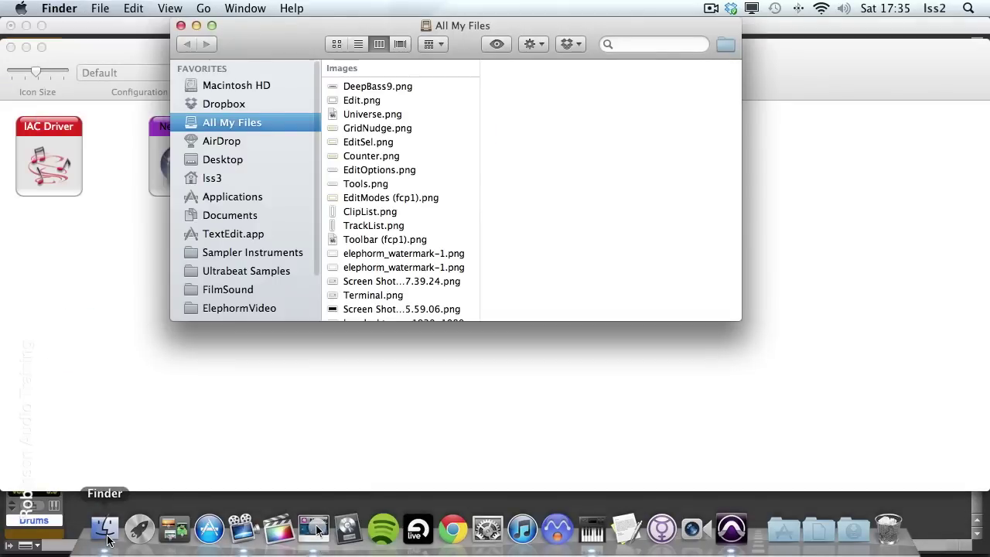
left_click(253, 85)
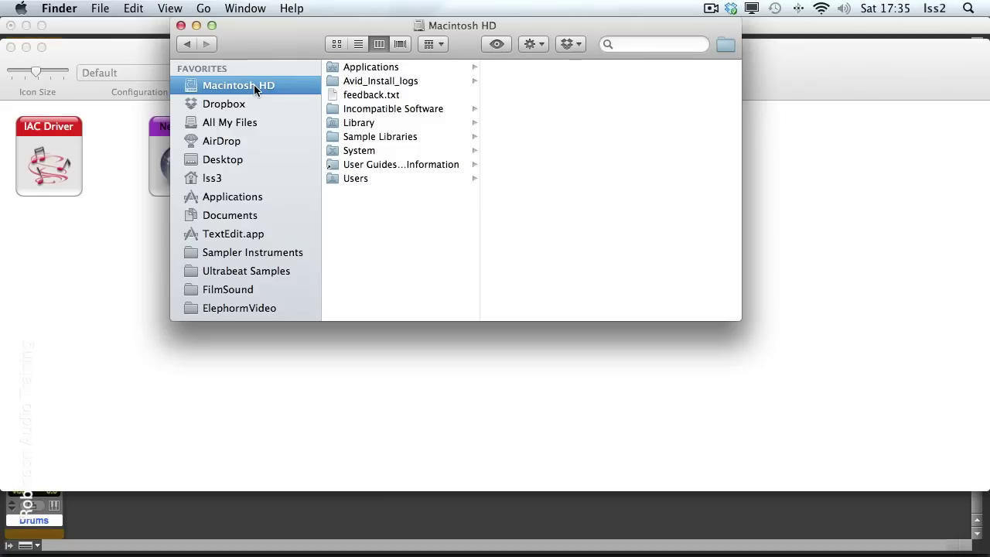
left_click(358, 123)
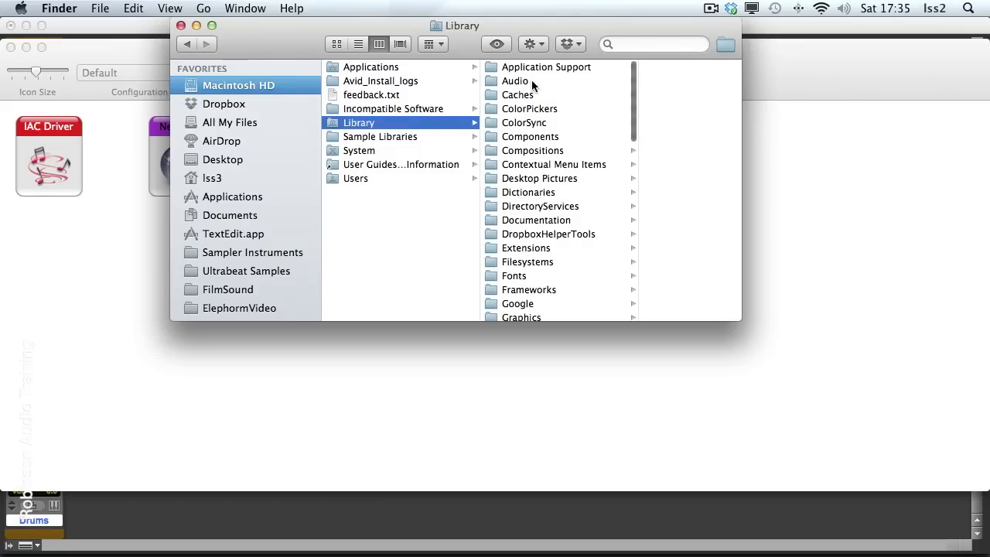
left_click(531, 82)
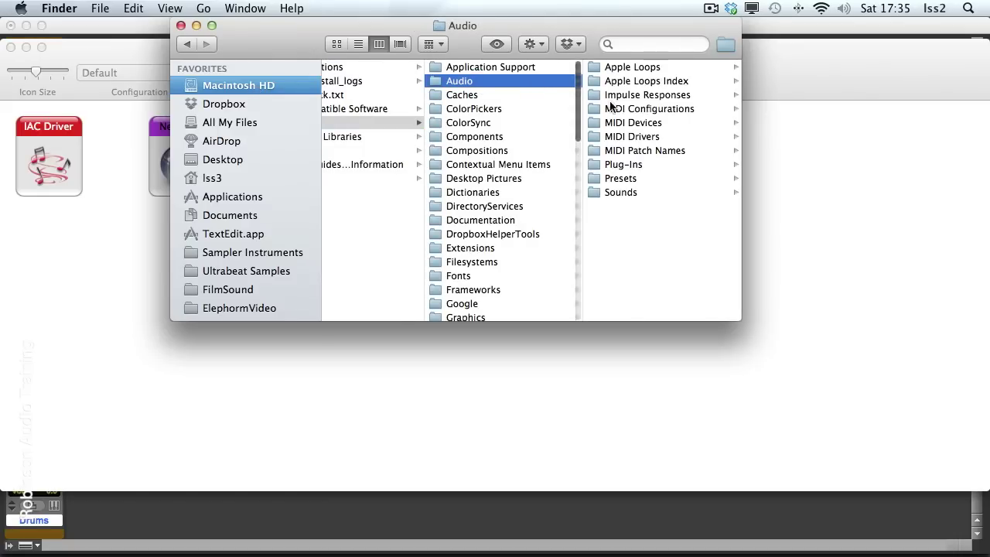
left_click(628, 124)
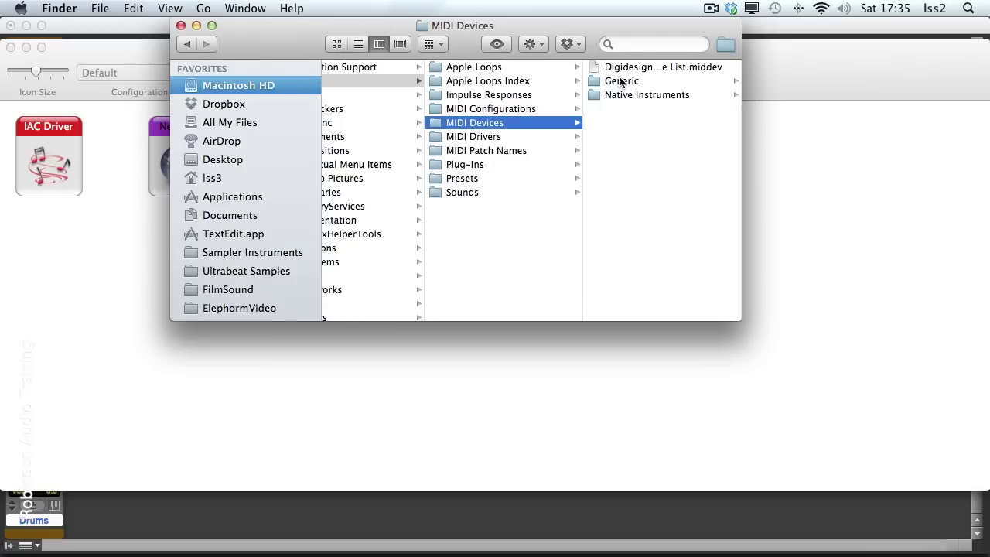
left_click(621, 81)
left_click(627, 66)
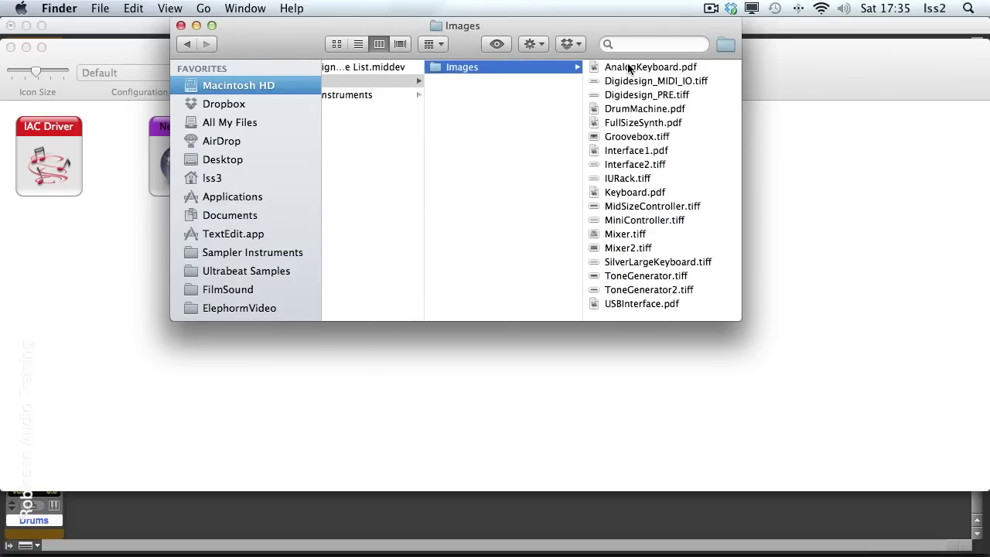
Step: Copy DeepBass9.png from the desktop into the Images folder and close the Finder window
key("alt+super+h")
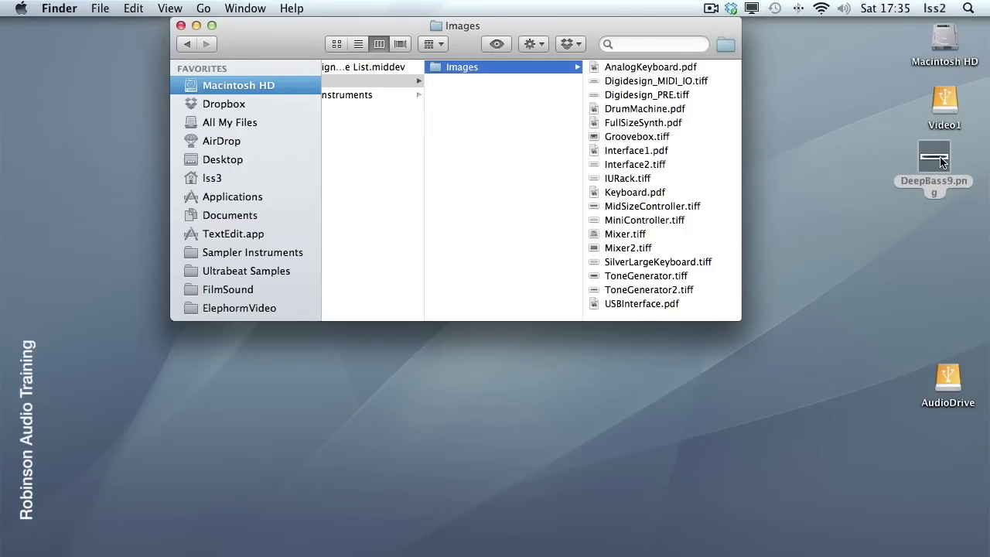
left_click_drag(940, 161, 712, 148)
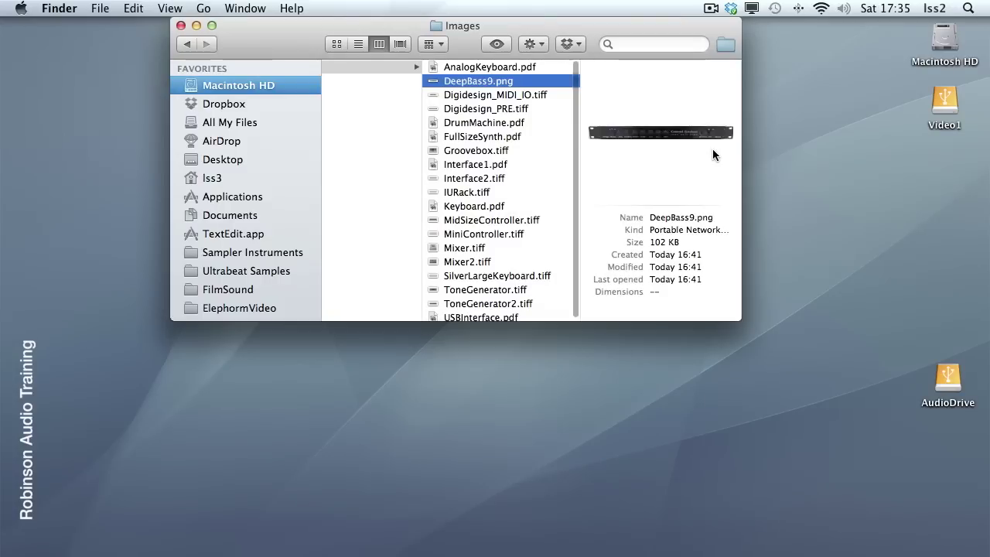
left_click(181, 26)
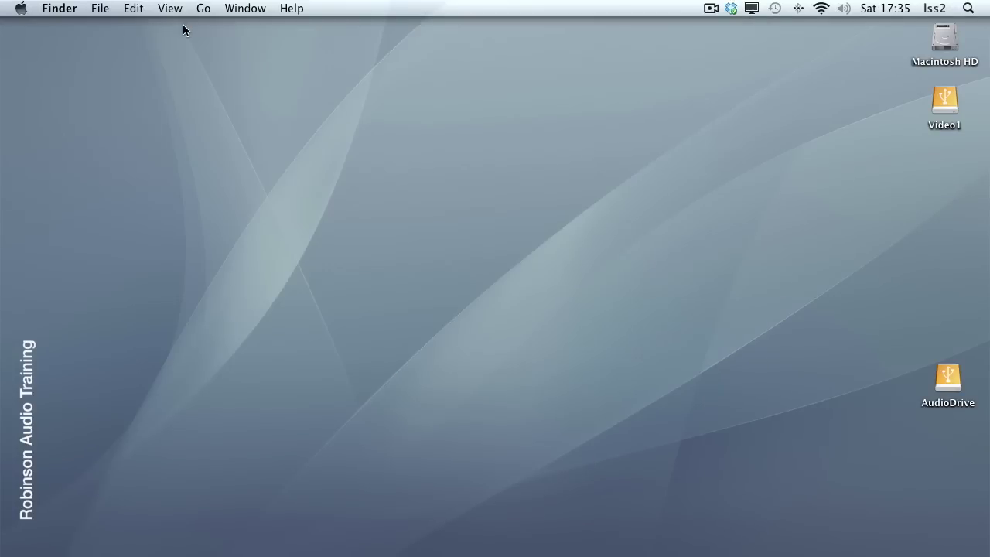
Step: Back in Audio MIDI Setup, apply the DeepBass9 rack-unit picture from the Generic icon set
mouse_move(517, 555)
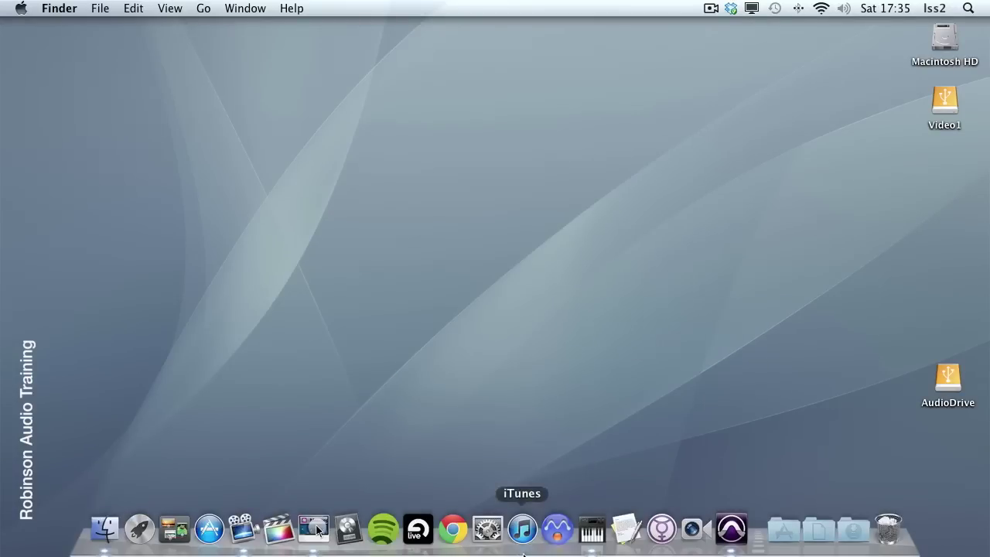
left_click(583, 529)
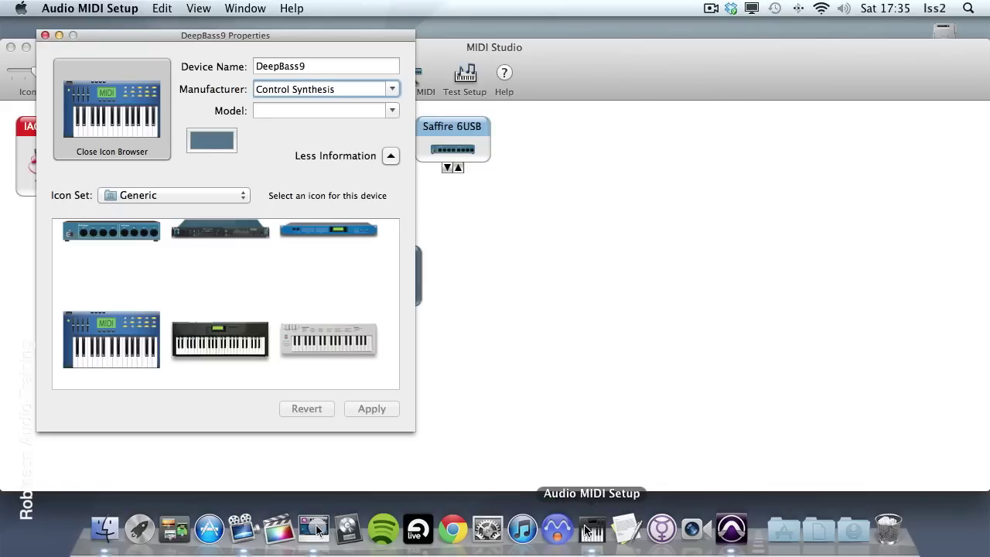
left_click(163, 195)
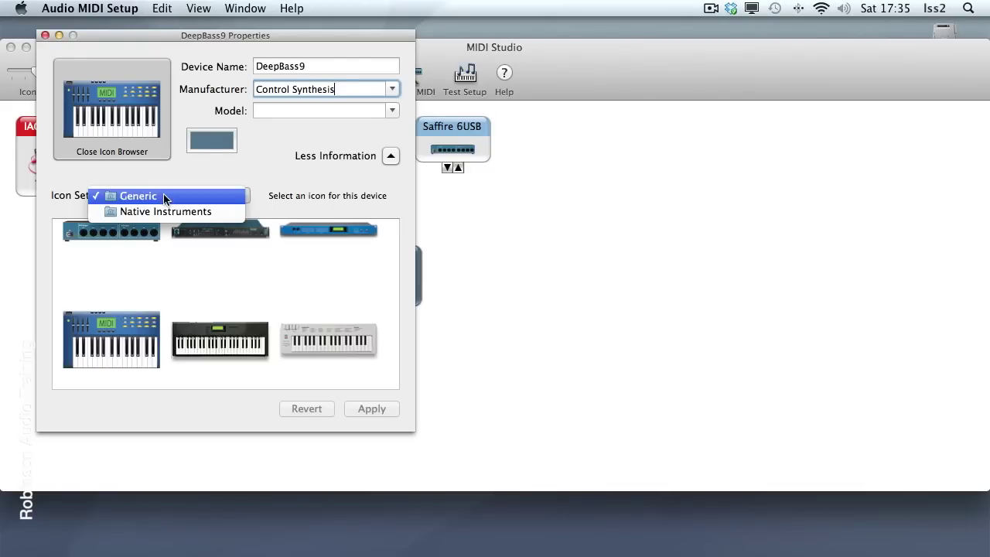
left_click(162, 210)
left_click(162, 198)
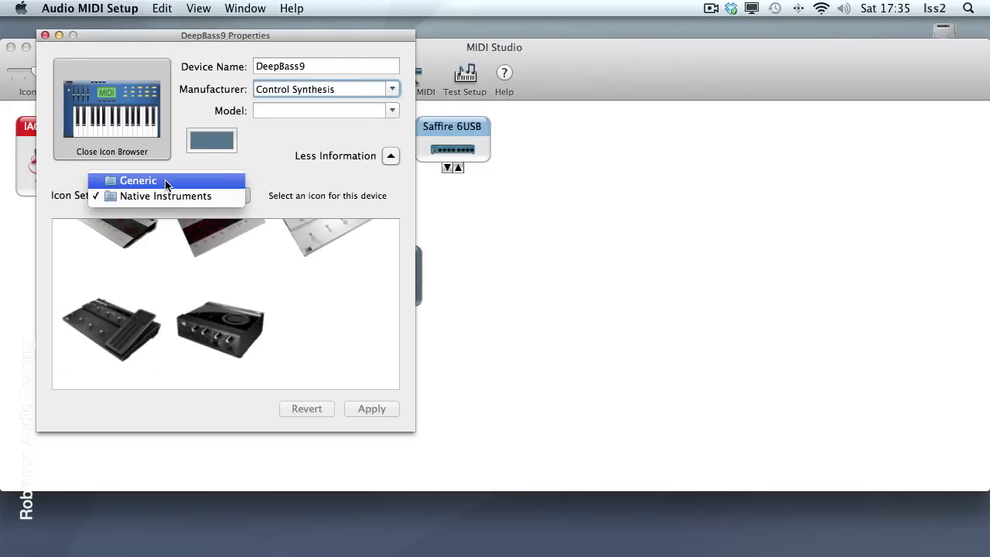
left_click(165, 185)
scroll(289, 290, "up", 10)
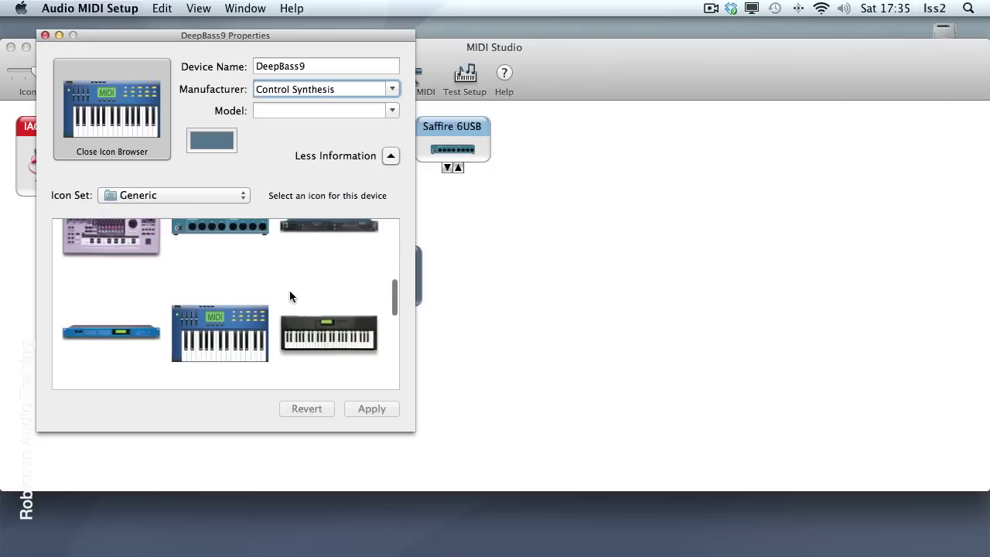
left_click(214, 282)
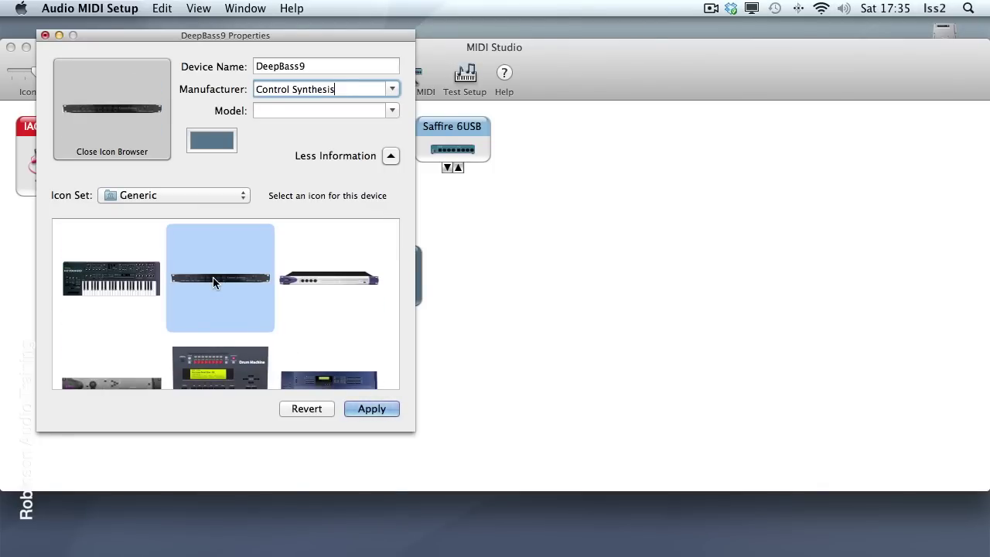
left_click(375, 408)
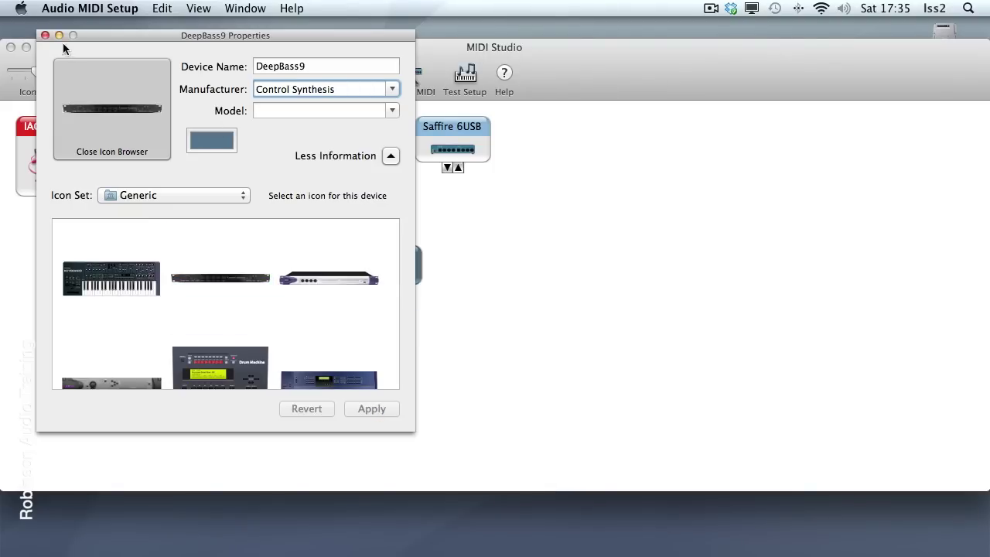
Step: Close the properties, place DeepBass9 below Saffire 6USB and cable Saffire's MIDI out to it
left_click(44, 35)
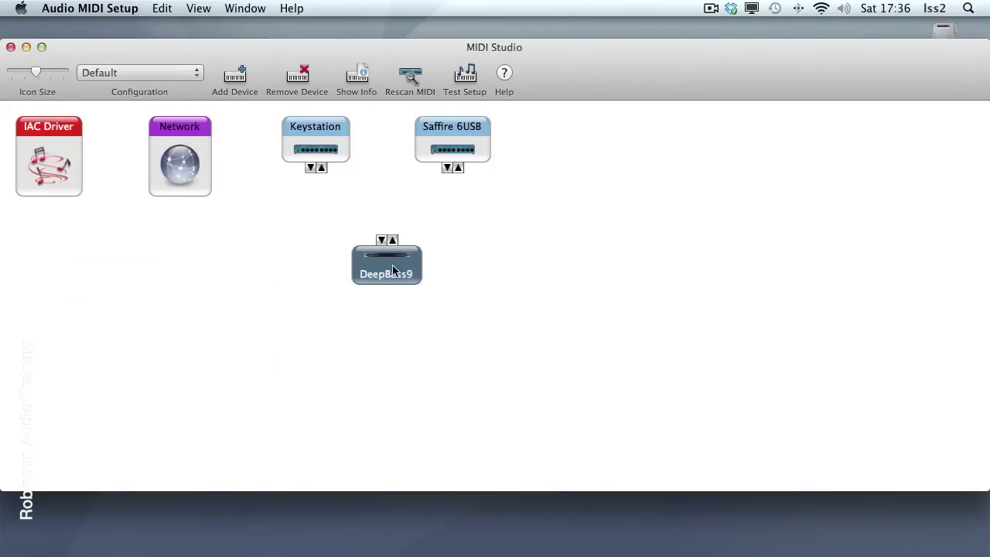
left_click_drag(393, 266, 447, 239)
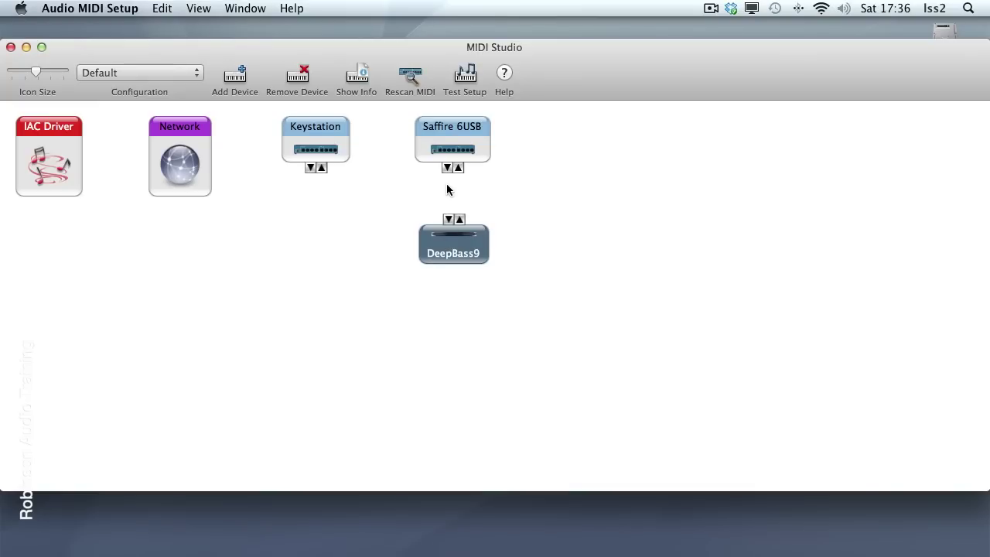
left_click_drag(447, 168, 449, 223)
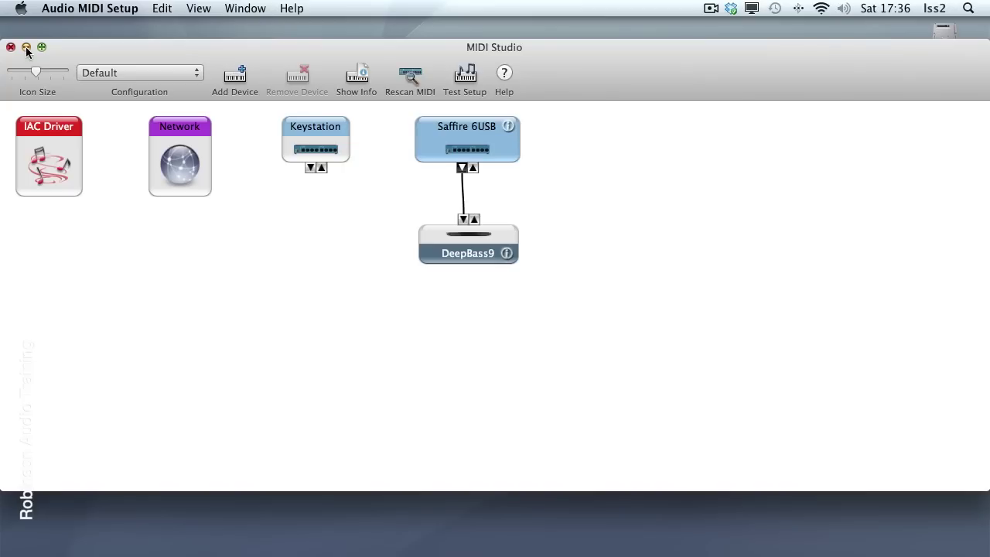
Step: Switch to Pro Tools and create one mono Instrument Track, Inst 1, beside Drums
key("super+Tab")
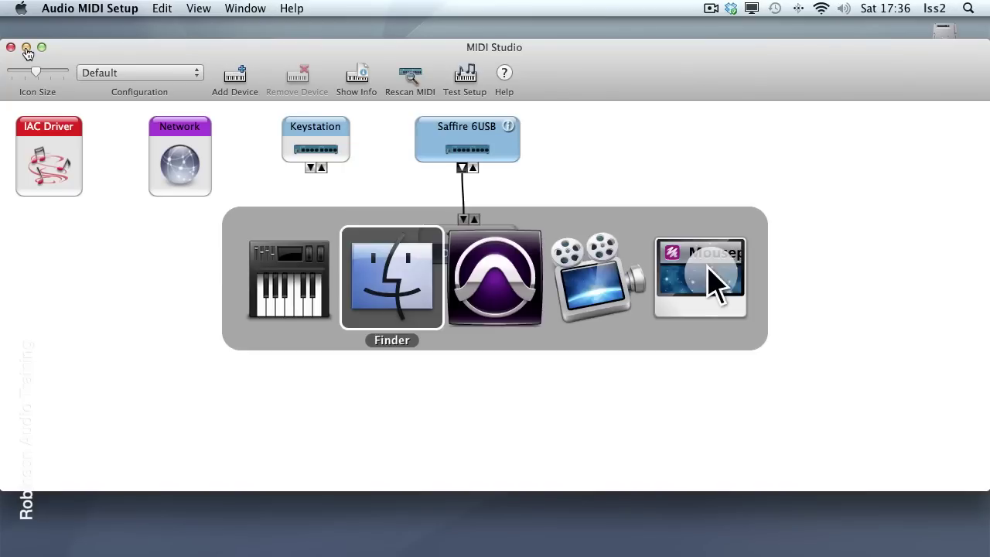
key("super+Tab")
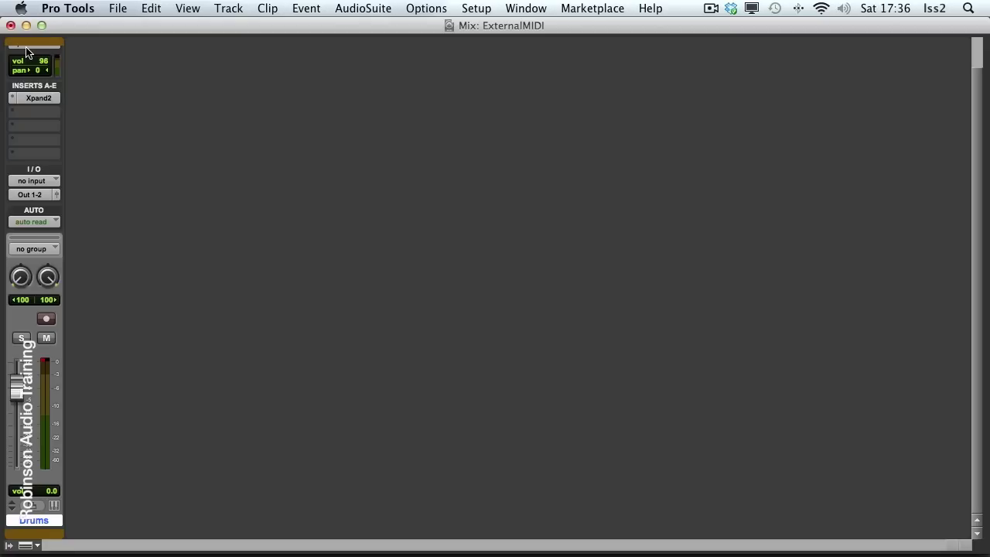
key("super+shift+n")
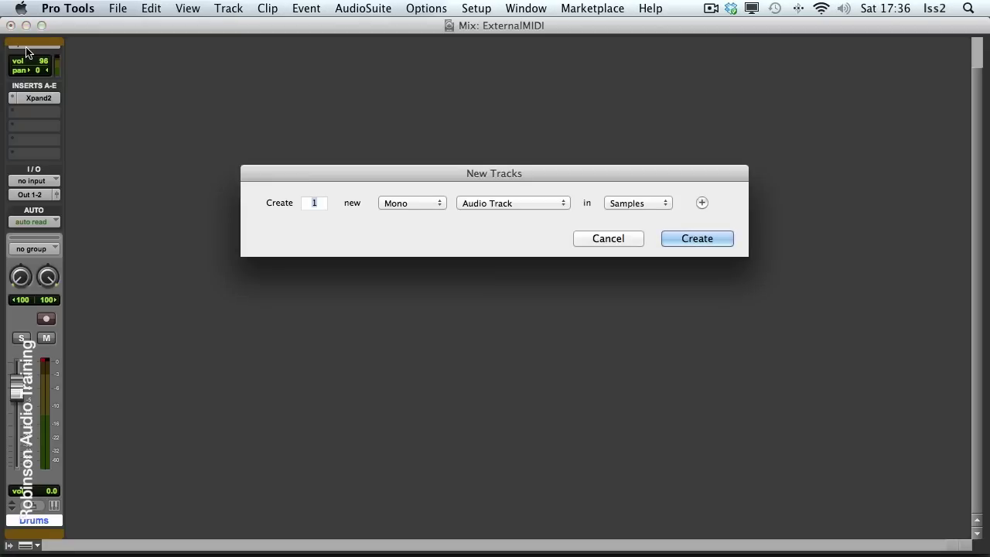
key("super+Down")
key("super+Down")
key("super+Down")
key("super+Down")
key("super+Down")
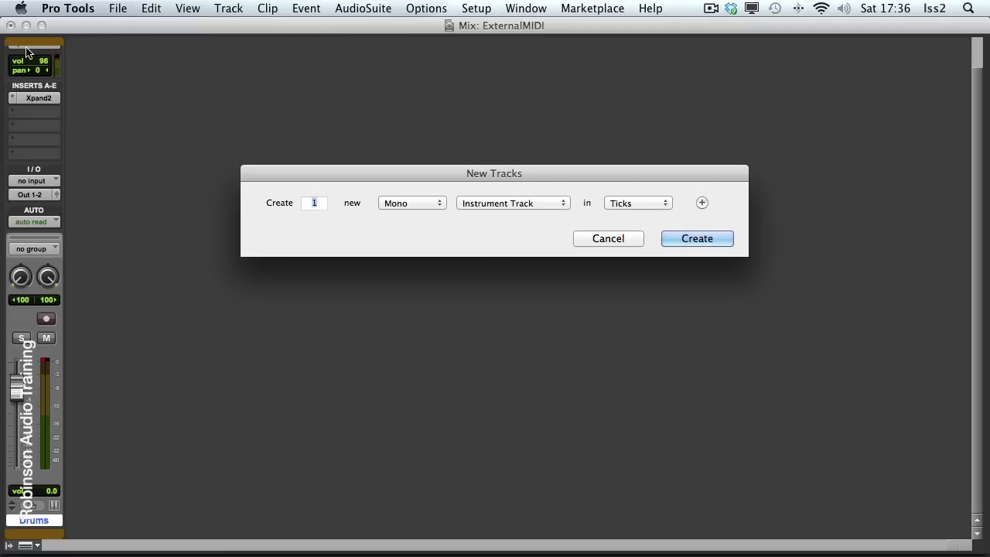
key("Return")
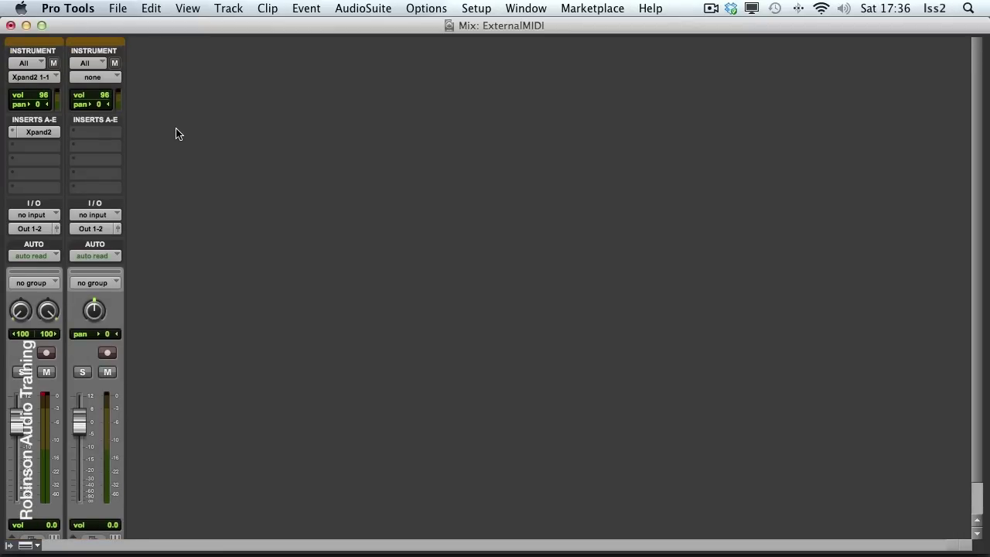
Step: Send Inst 1's MIDI to DeepBass9 channel 1 and set its audio input to Line In (Mono)
left_click(92, 77)
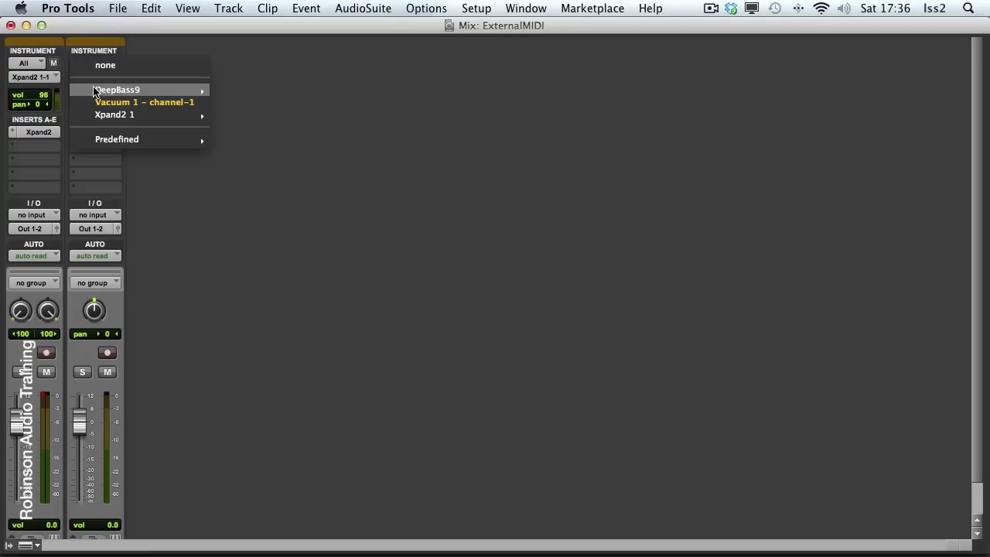
mouse_move(116, 94)
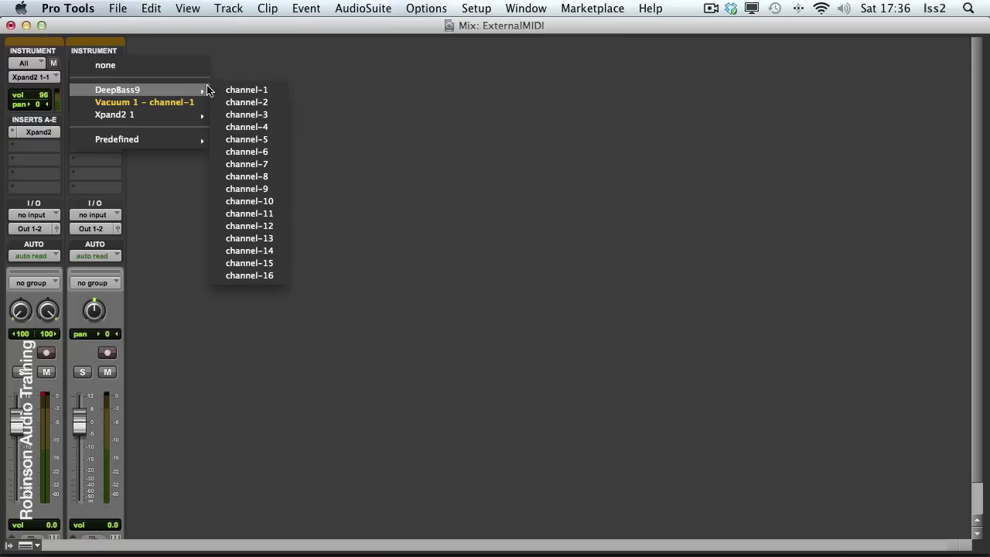
left_click(263, 94)
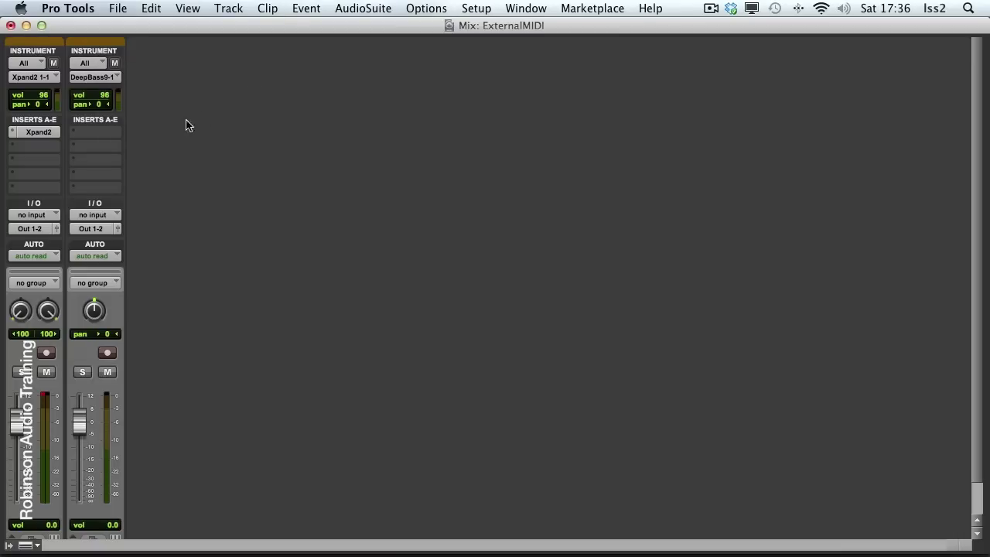
left_click(100, 216)
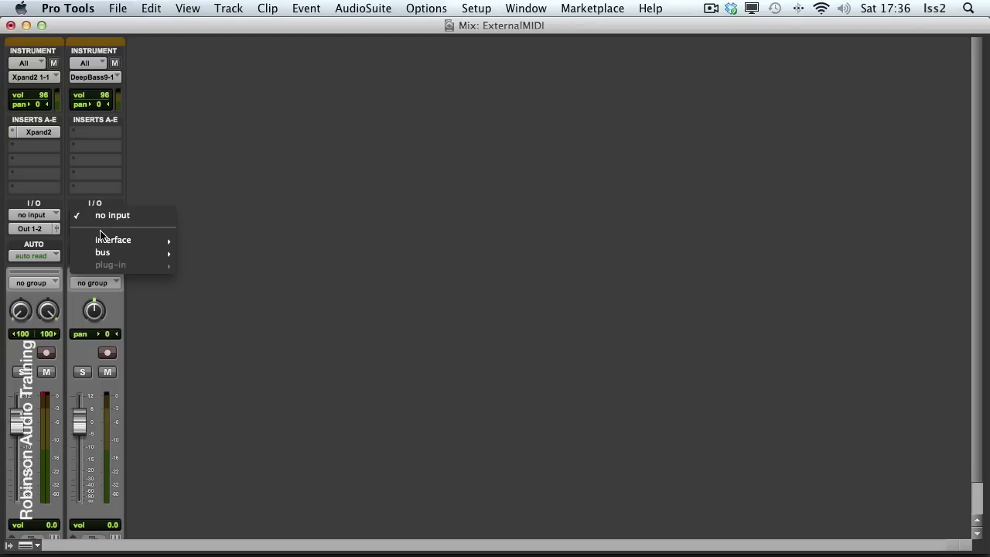
mouse_move(102, 240)
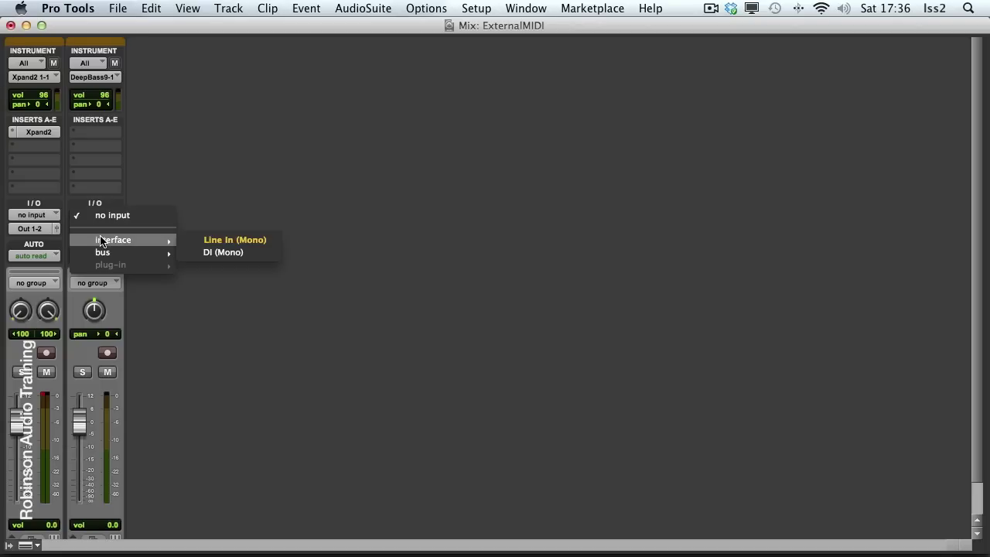
left_click(226, 241)
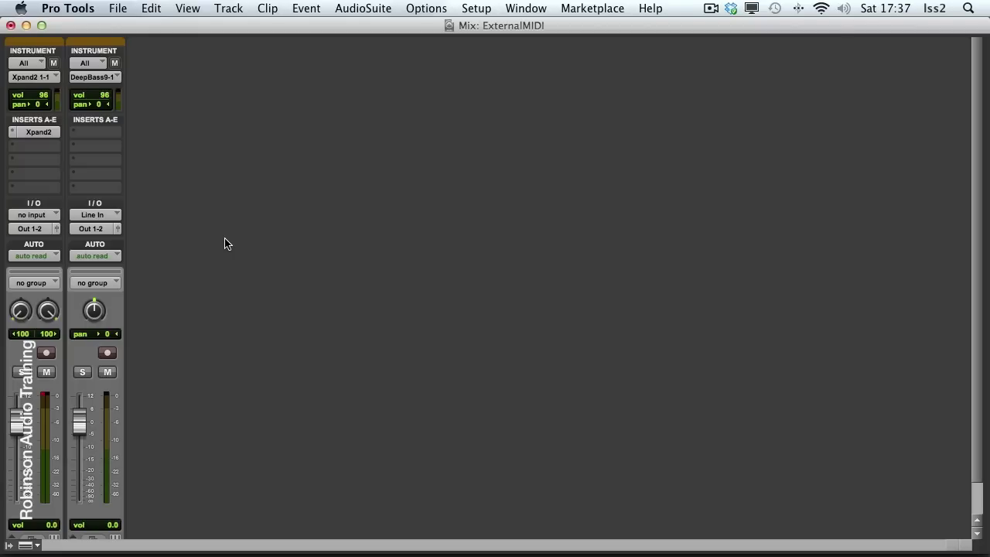
Step: Create a new mono audio track and rename it DB9bounce
scroll(224, 244, "down", 2)
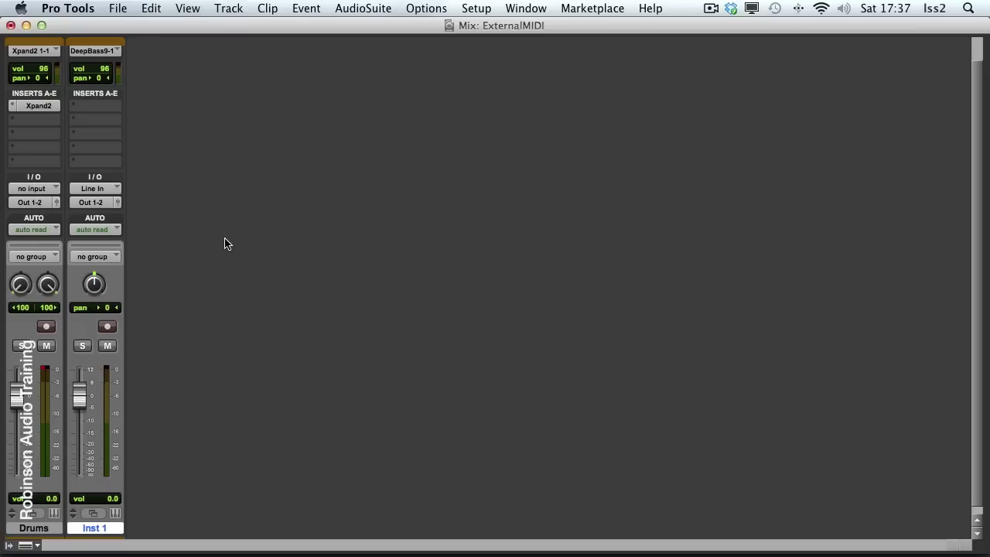
key("shift+super+n")
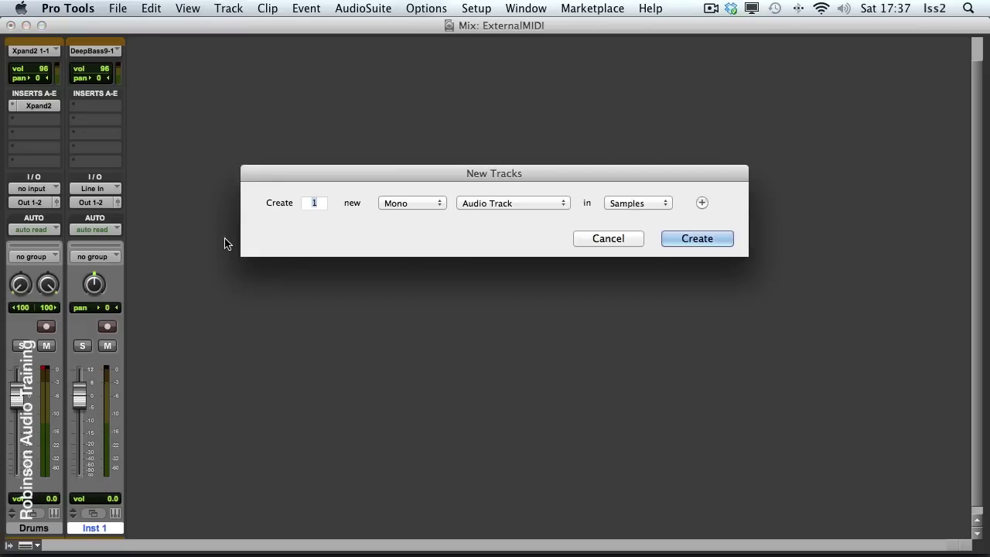
key("Return")
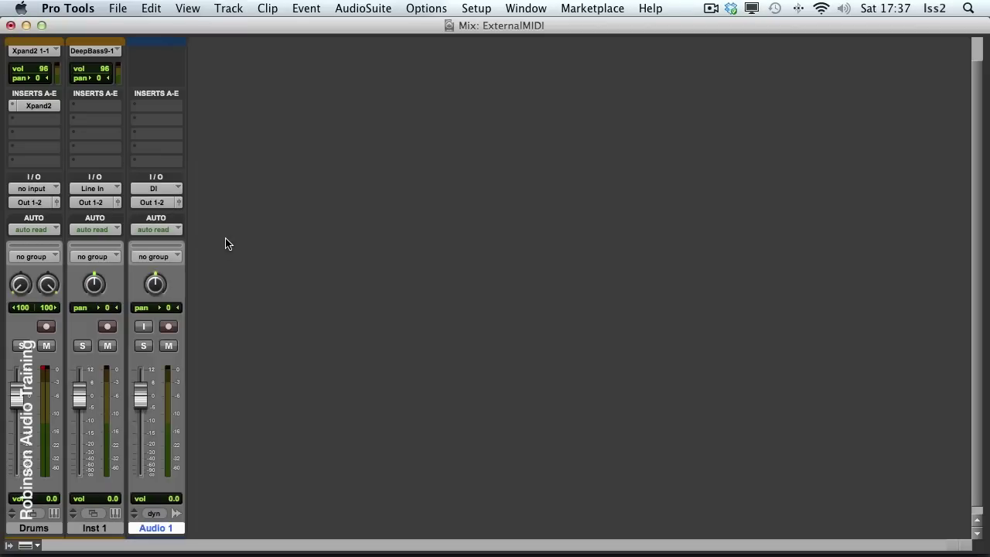
double_click(157, 528)
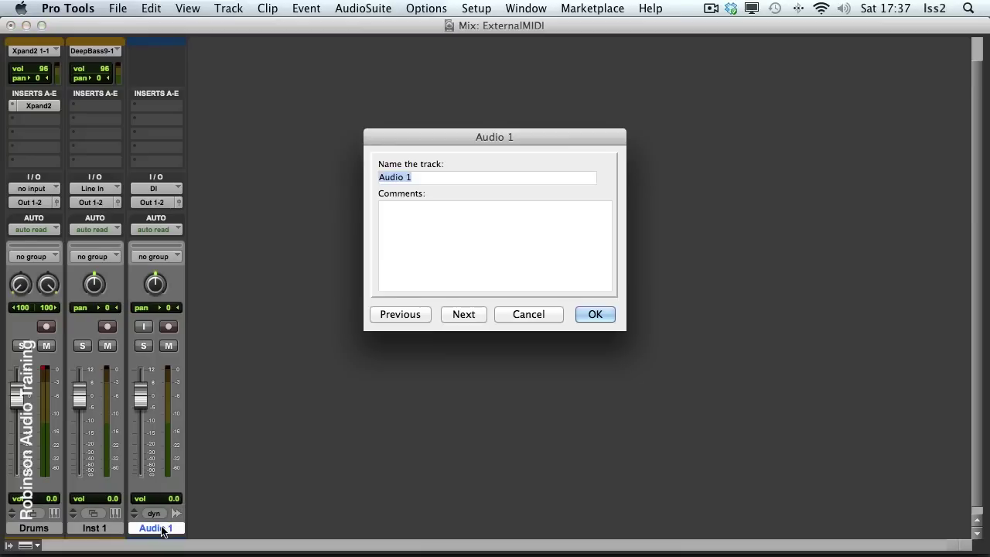
type("DB9bounce")
key("Return")
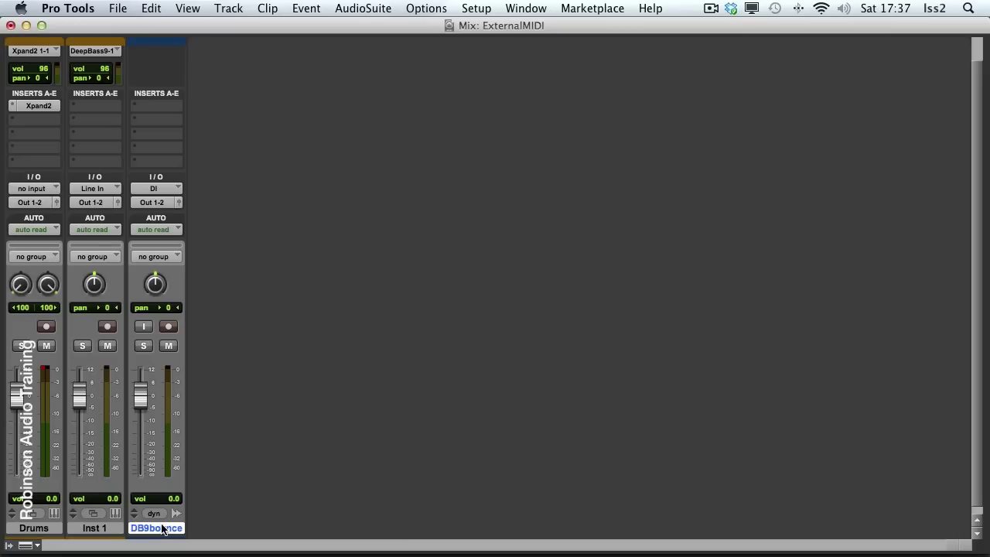
Step: Mute Inst 1 and switch DB9bounce's input from DI to Line In
left_click(108, 346)
left_click(157, 189)
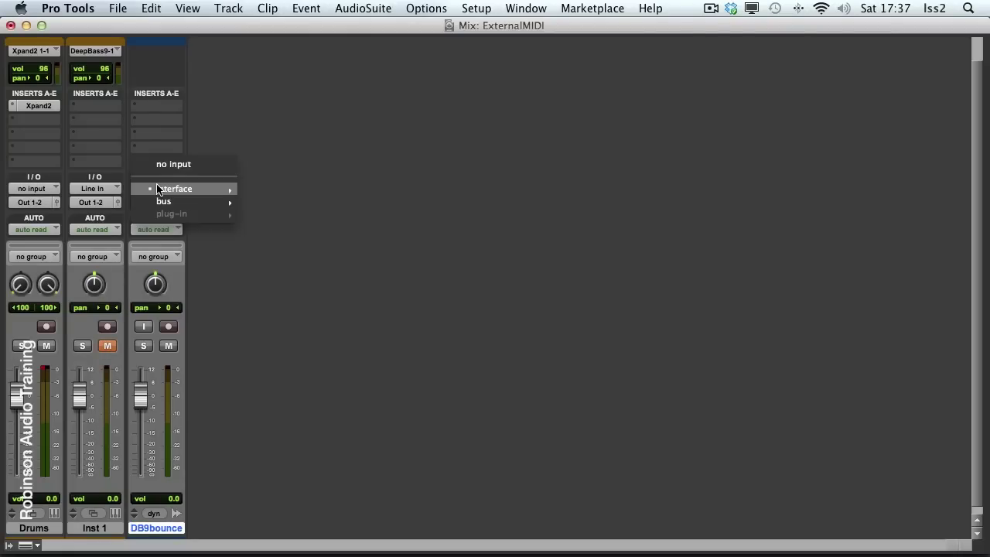
mouse_move(194, 187)
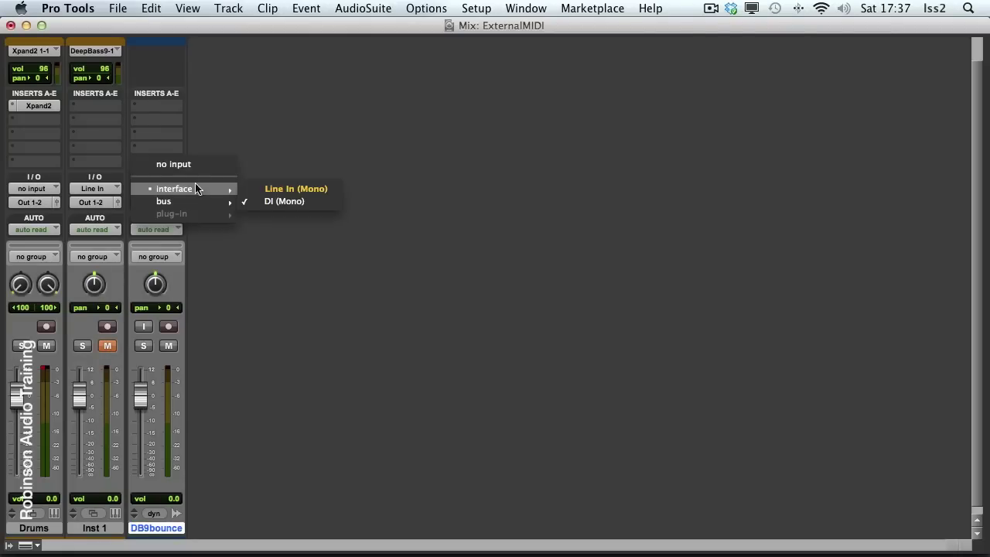
left_click(280, 192)
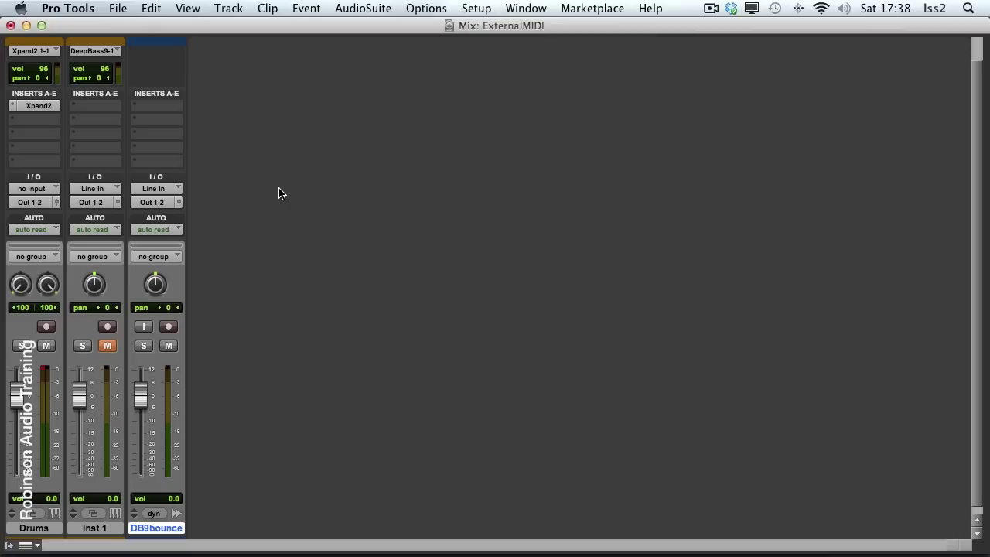
Step: Place BassLine at bar 1 and BassLine-01 at bar 3 on Inst 1, arm DB9bounce, start range at bar 1
key("super+equal")
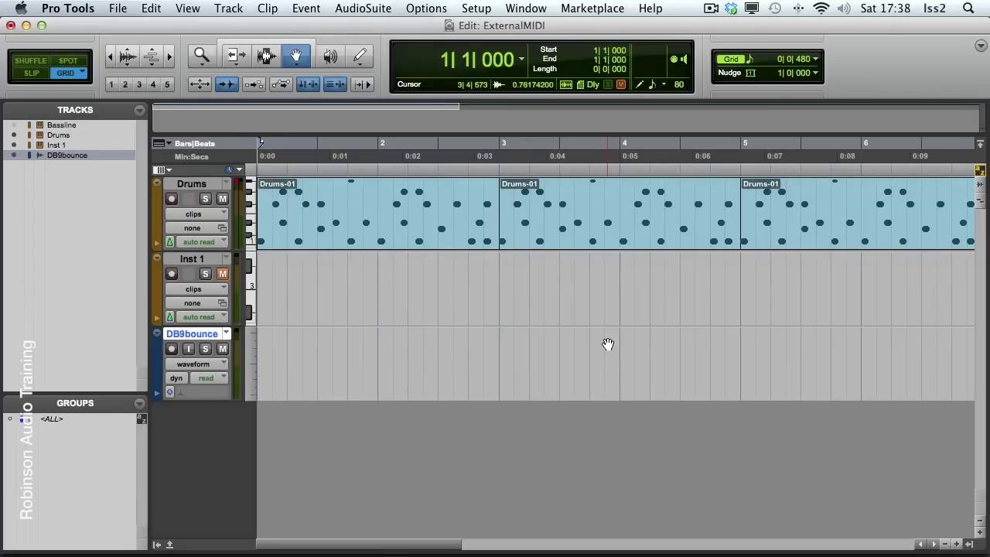
left_click(969, 544)
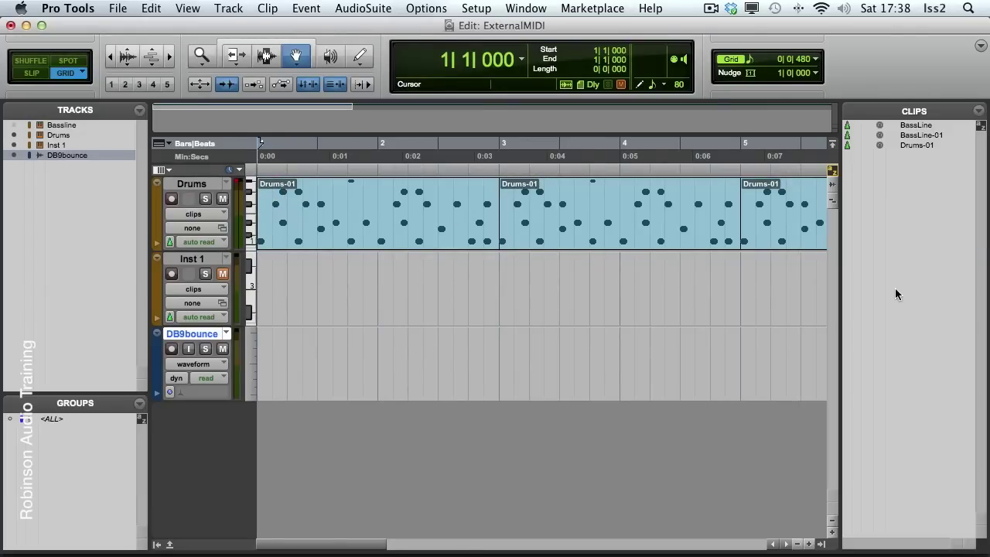
left_click_drag(915, 125, 226, 308)
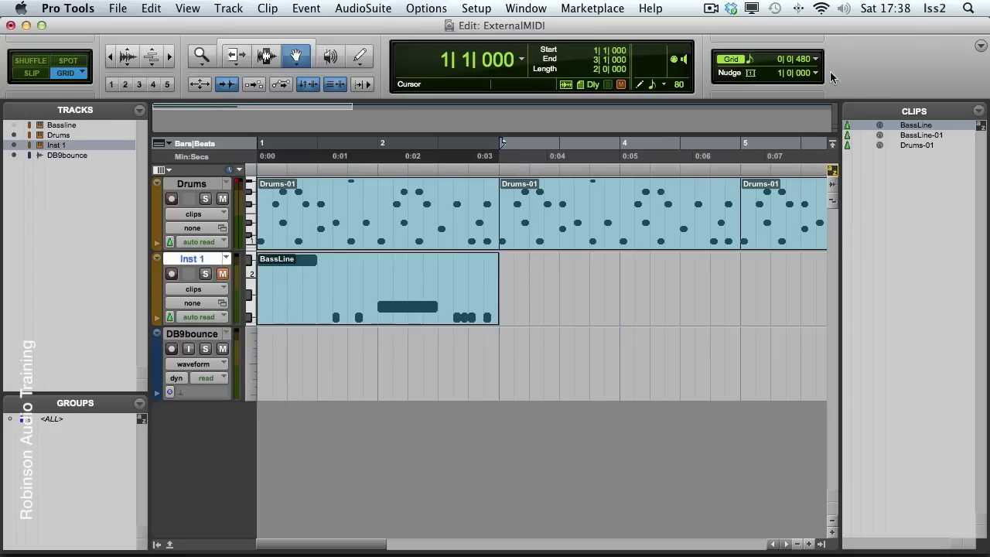
left_click_drag(904, 140, 500, 283)
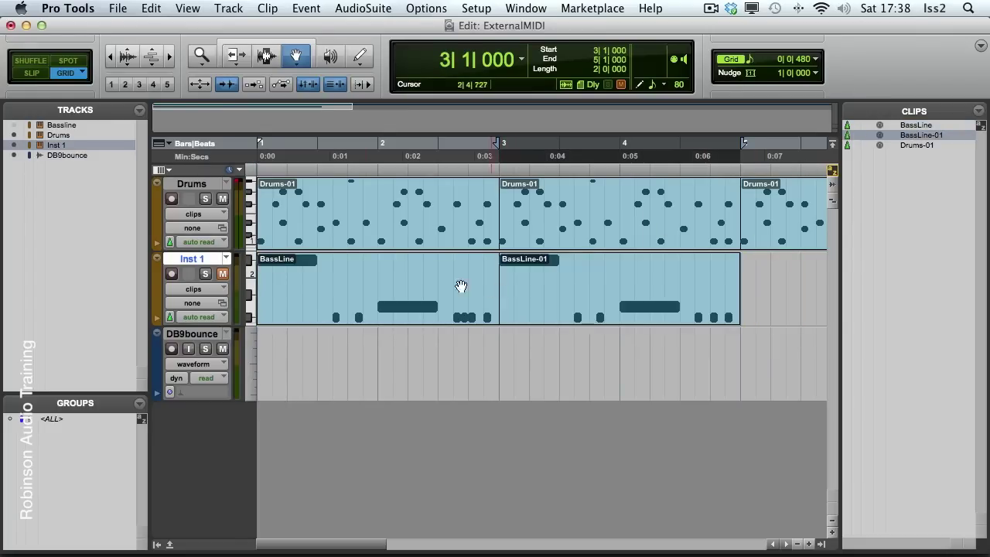
left_click(171, 349)
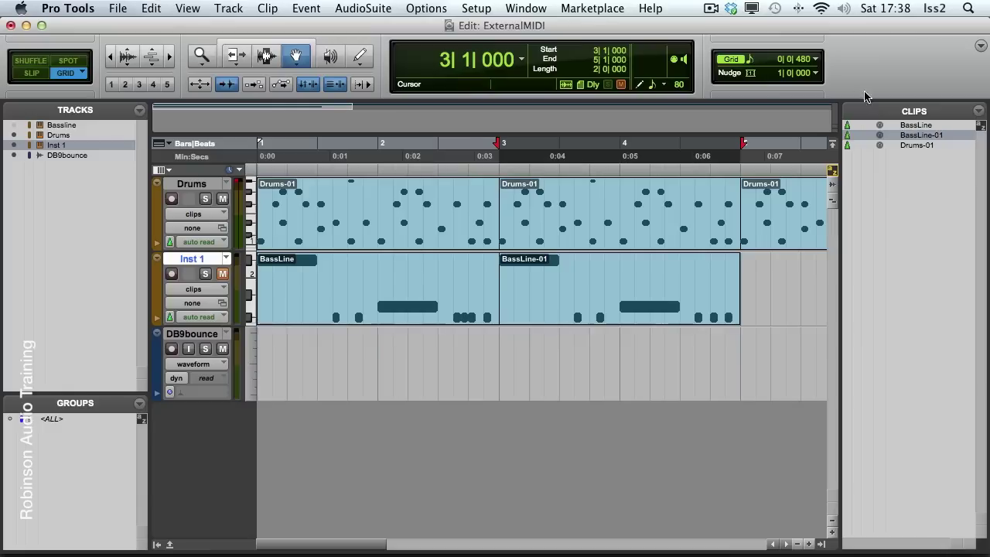
left_click_drag(496, 143, 223, 143)
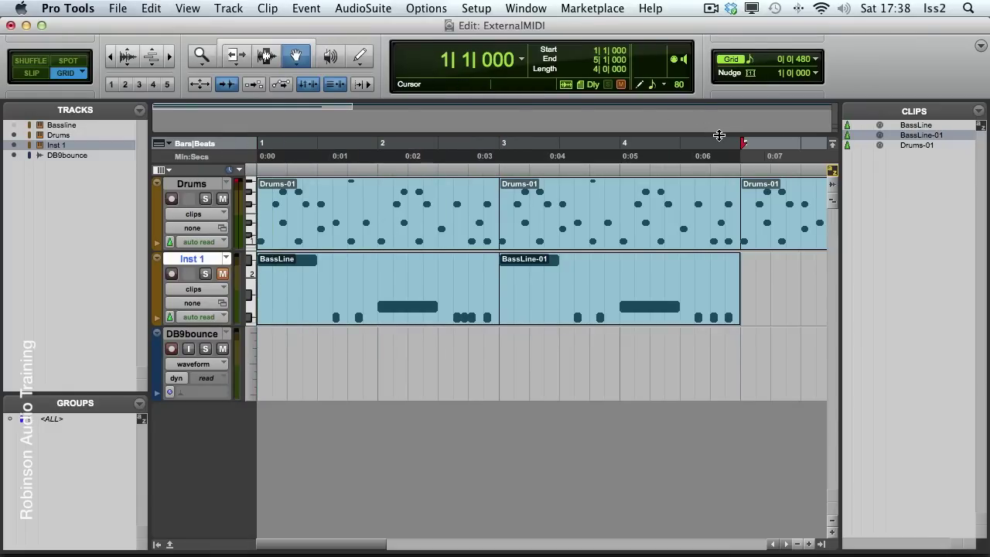
Step: Record bars 1–5 of the DeepBass9 bassline as clip DB9bounce_01, then disarm DB9bounce
key("super+space")
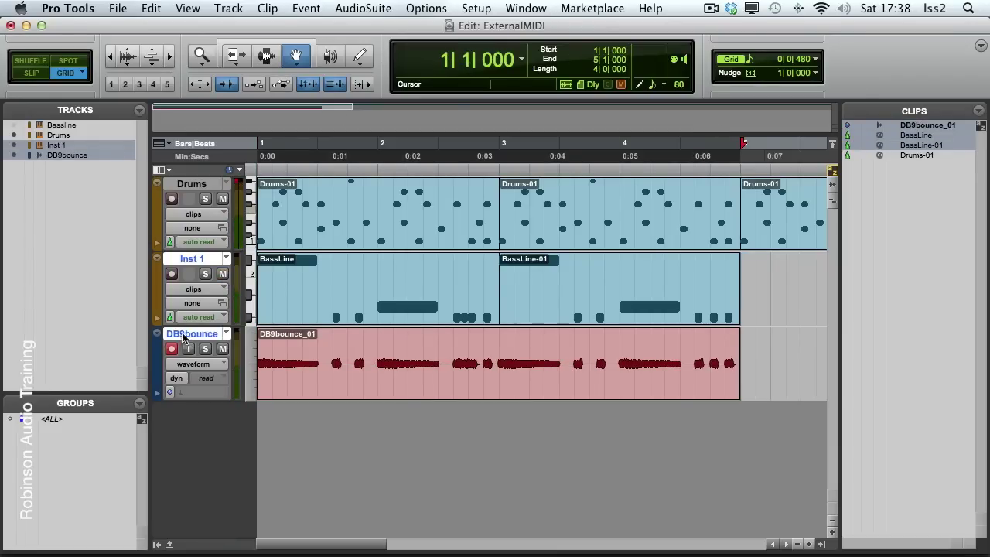
left_click(172, 353)
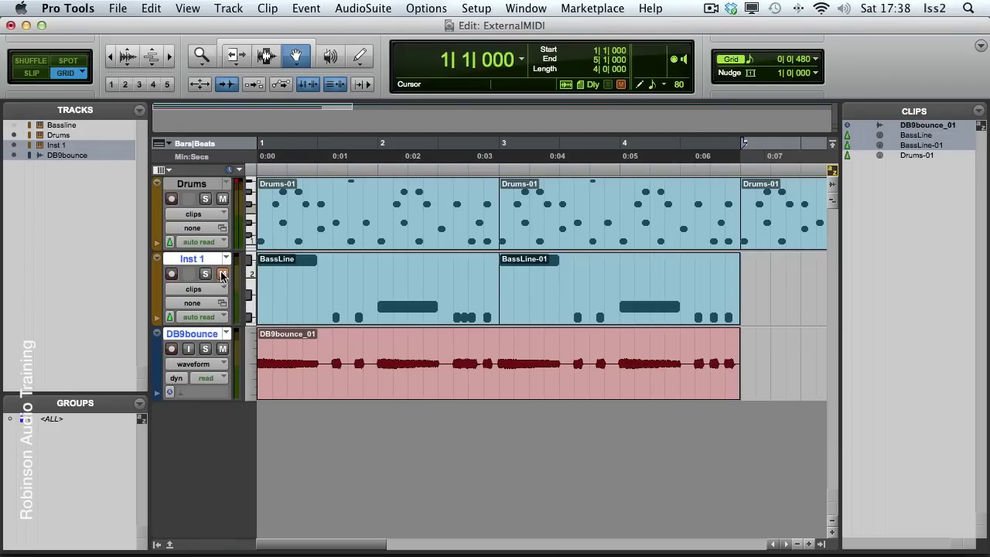